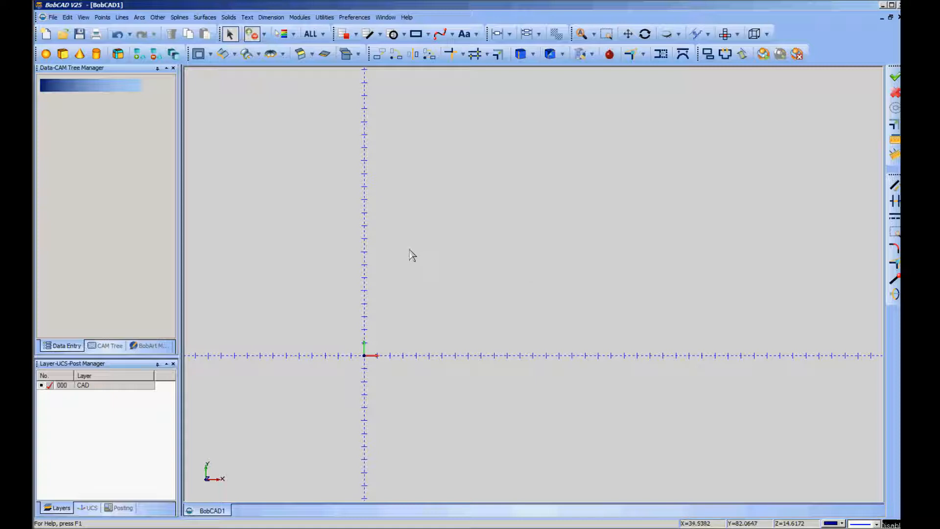
Create a cone at the origin with top radius 5, base radius 20 and height 50
{"action": "left_click", "coordinate": [80, 55]}
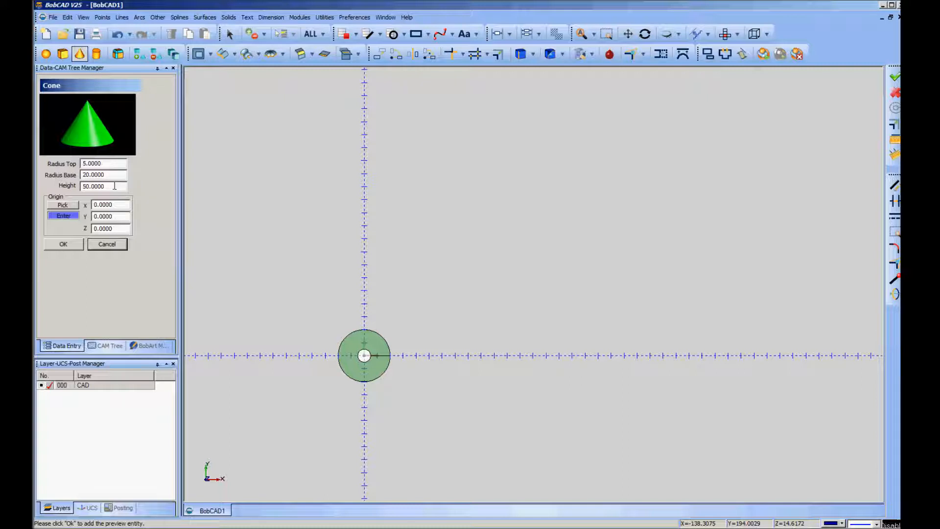
{"action": "left_click", "coordinate": [64, 244]}
{"action": "middle_click_drag", "start_coordinate": [466, 398], "coordinate": [264, 309]}
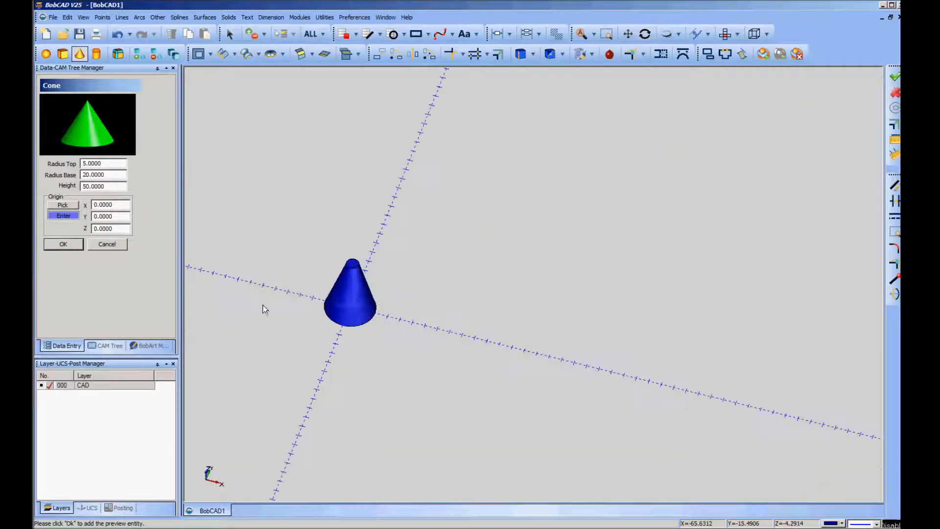
{"action": "left_click", "coordinate": [107, 244]}
{"action": "middle_click_drag", "start_coordinate": [325, 273], "coordinate": [439, 261]}
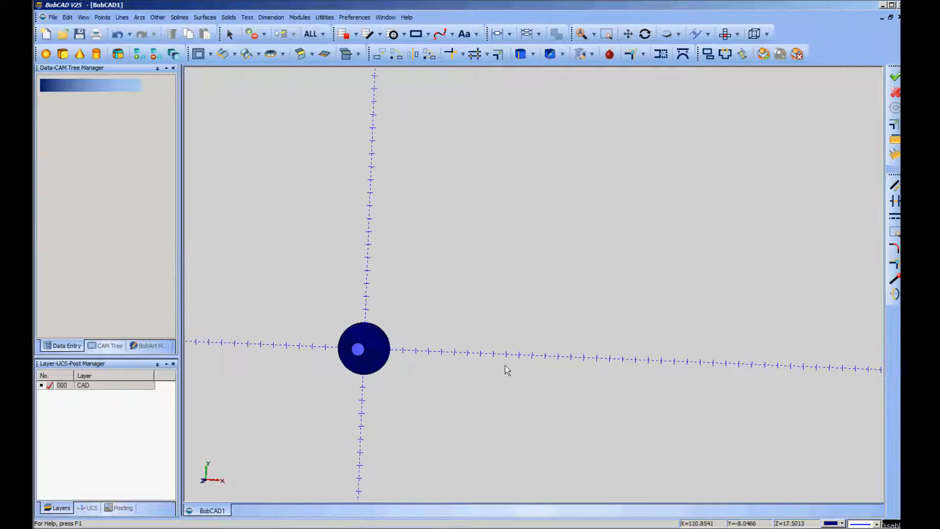
Define a sharp-cornered rectangle with an X length of 3 and a Y width of 10
{"action": "right_click", "coordinate": [530, 292]}
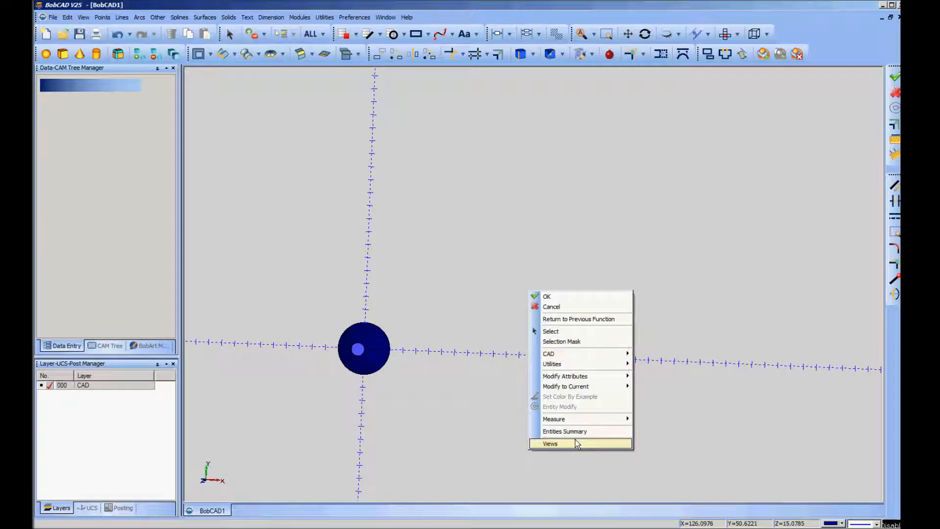
{"action": "mouse_move", "coordinate": [630, 442]}
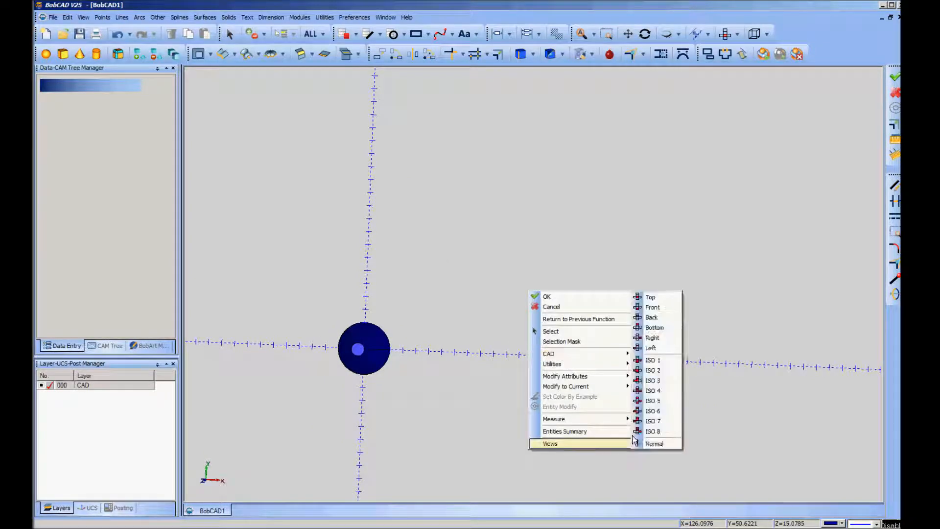
{"action": "left_click", "coordinate": [651, 297]}
{"action": "middle_click_drag", "start_coordinate": [527, 362], "coordinate": [529, 354]}
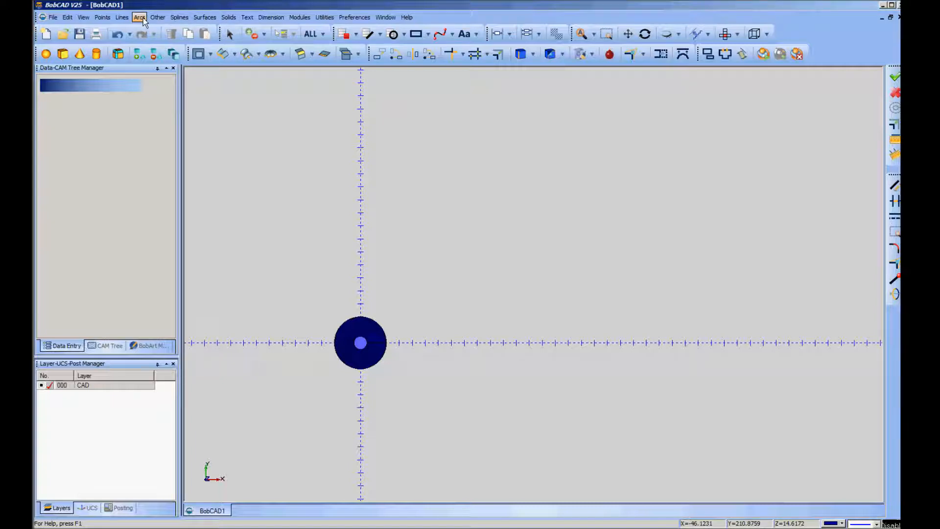
{"action": "left_click", "coordinate": [157, 17]}
{"action": "left_click", "coordinate": [185, 31]}
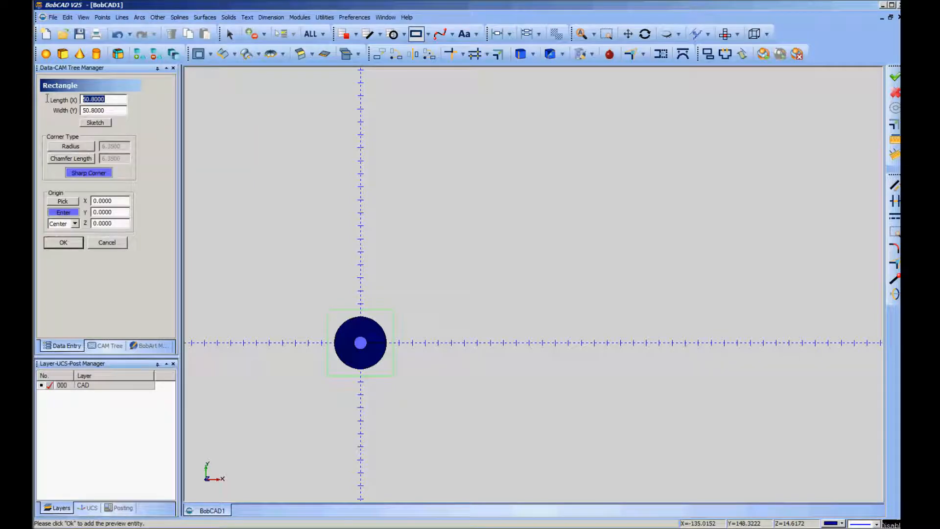
{"action": "key", "text": "BackSpace"}
{"action": "type", "text": "5"}
{"action": "key", "text": "Tab"}
{"action": "key", "text": "BackSpace"}
{"action": "type", "text": "1"}
{"action": "left_click", "coordinate": [99, 98]}
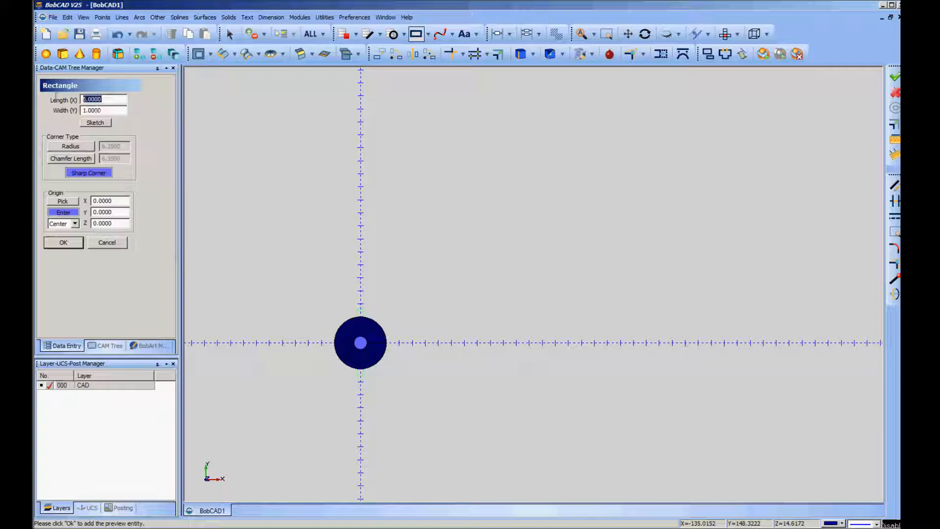
{"action": "type", "text": "3"}
{"action": "key", "text": "Tab"}
{"action": "type", "text": "10"}
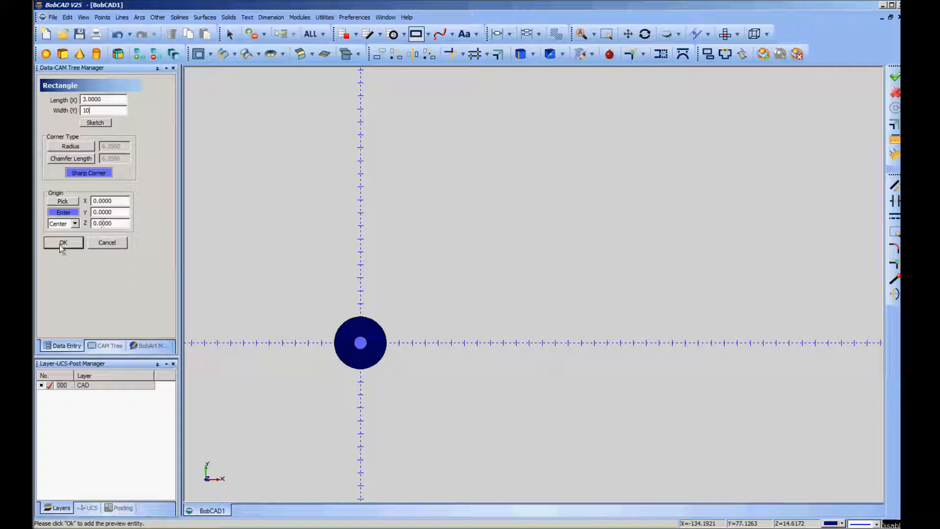
Place the rectangle by a picked centre point at about X 71, Y 5, so it sits on the X axis beside the cone
{"action": "left_click", "coordinate": [71, 202]}
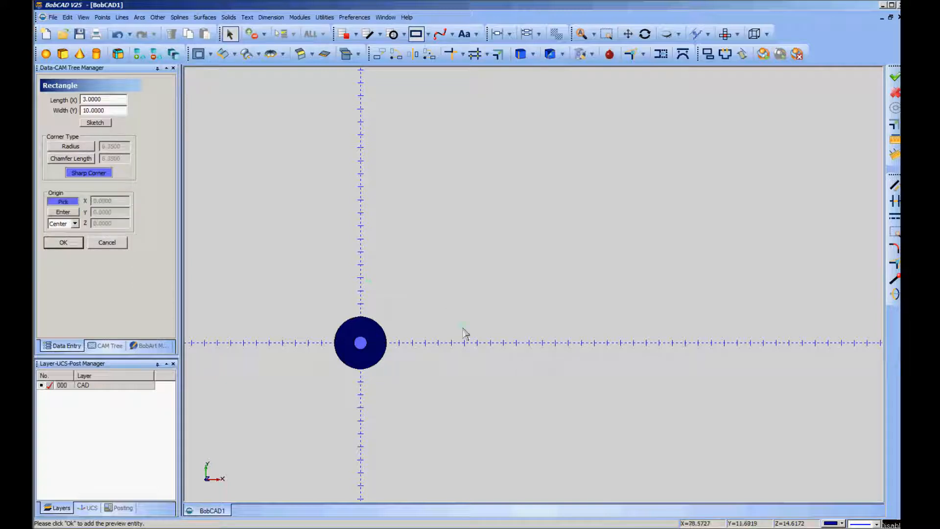
{"action": "scroll", "coordinate": [466, 332], "scroll_direction": "up", "scroll_amount": 3}
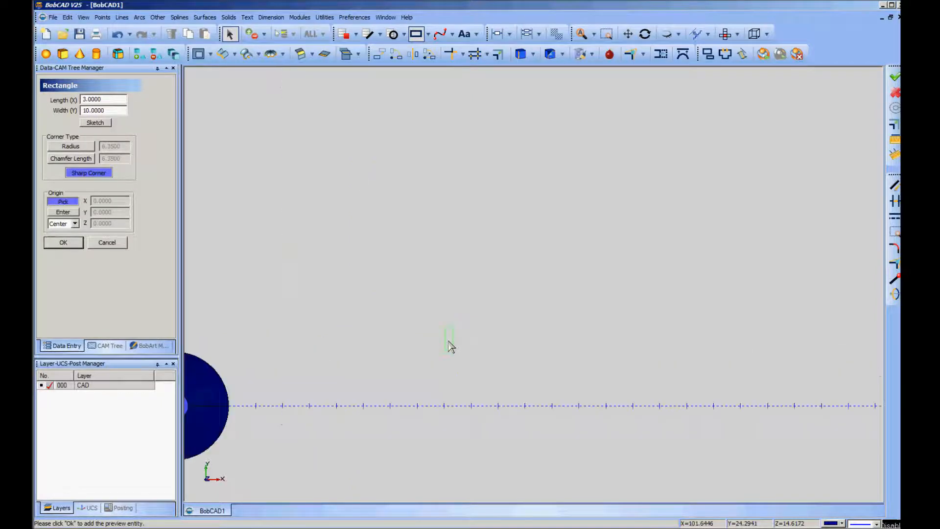
{"action": "middle_click_drag", "start_coordinate": [434, 352], "coordinate": [487, 260]}
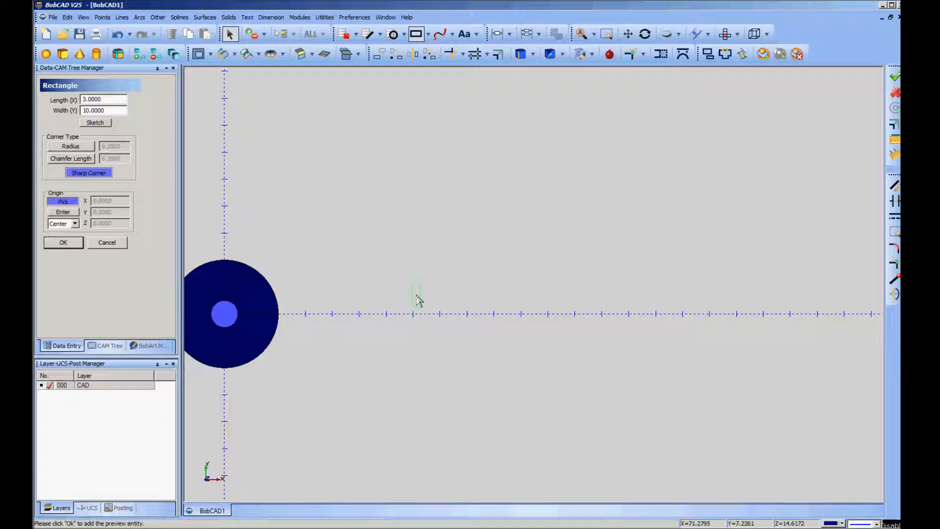
{"action": "left_click", "coordinate": [416, 304]}
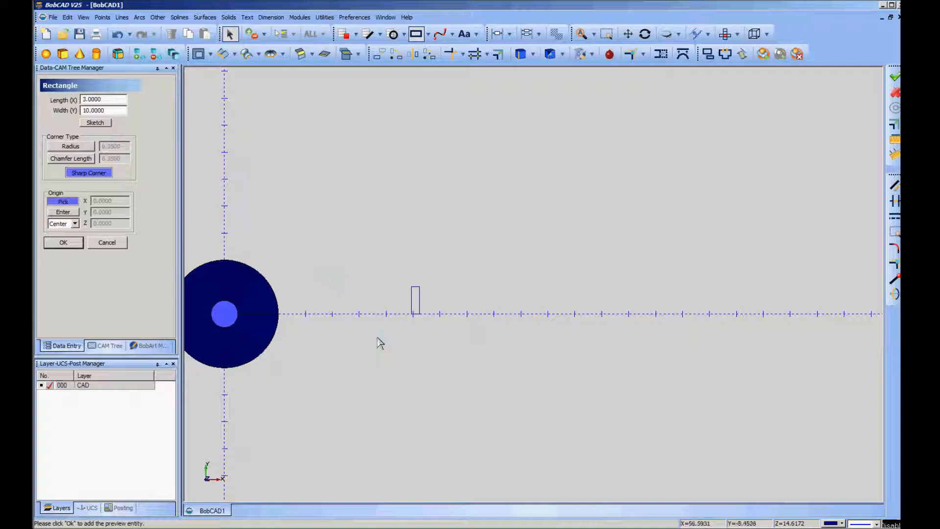
{"action": "scroll", "coordinate": [377, 340], "scroll_direction": "down", "scroll_amount": 3}
{"action": "middle_click_drag", "start_coordinate": [414, 371], "coordinate": [373, 284]}
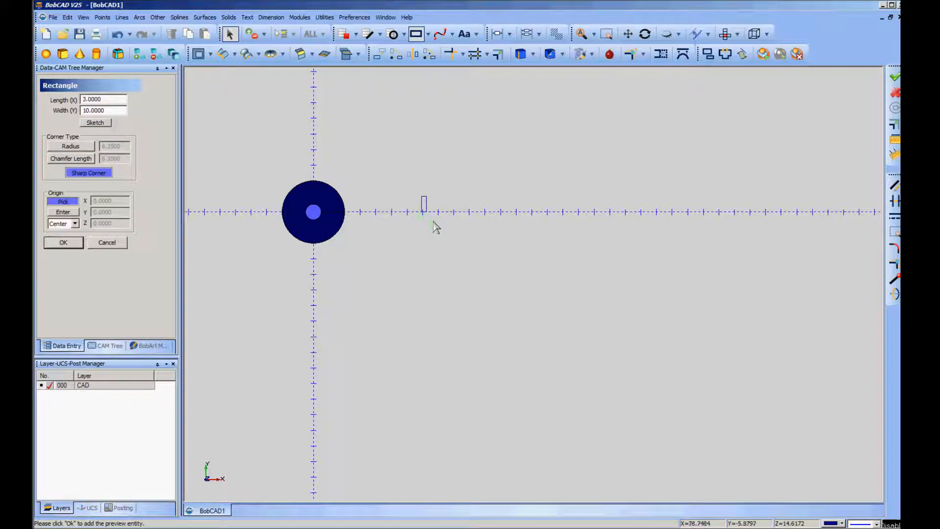
{"action": "scroll", "coordinate": [409, 227], "scroll_direction": "up", "scroll_amount": 2}
{"action": "scroll", "coordinate": [408, 226], "scroll_direction": "up", "scroll_amount": 1}
{"action": "scroll", "coordinate": [408, 226], "scroll_direction": "down", "scroll_amount": 3}
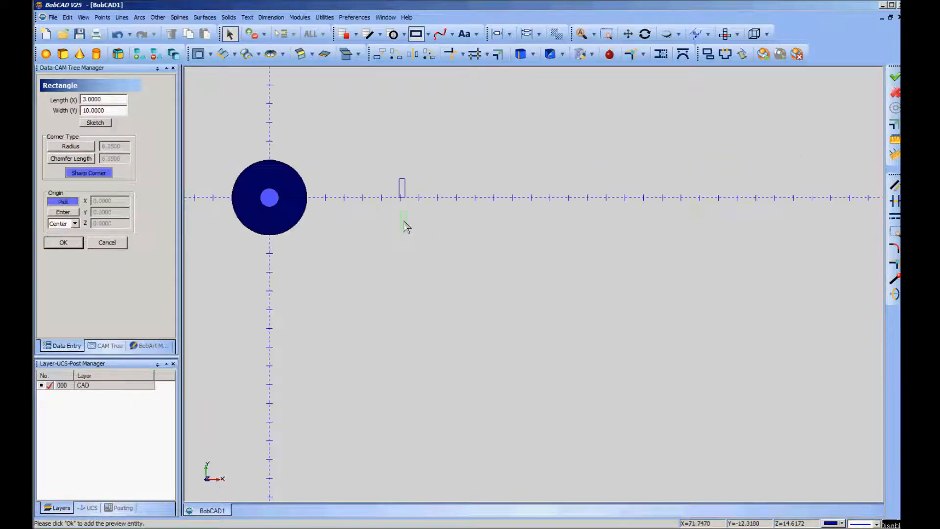
{"action": "middle_click_drag", "start_coordinate": [410, 227], "coordinate": [423, 245]}
{"action": "scroll", "coordinate": [392, 185], "scroll_direction": "up", "scroll_amount": 4}
{"action": "middle_click_drag", "start_coordinate": [397, 177], "coordinate": [509, 297]}
{"action": "right_click", "coordinate": [503, 291]}
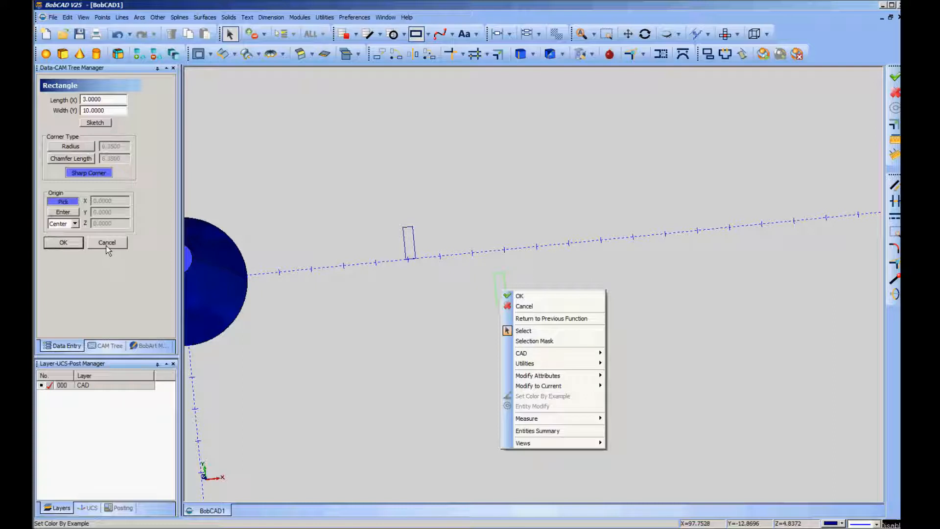
{"action": "left_click", "coordinate": [520, 296]}
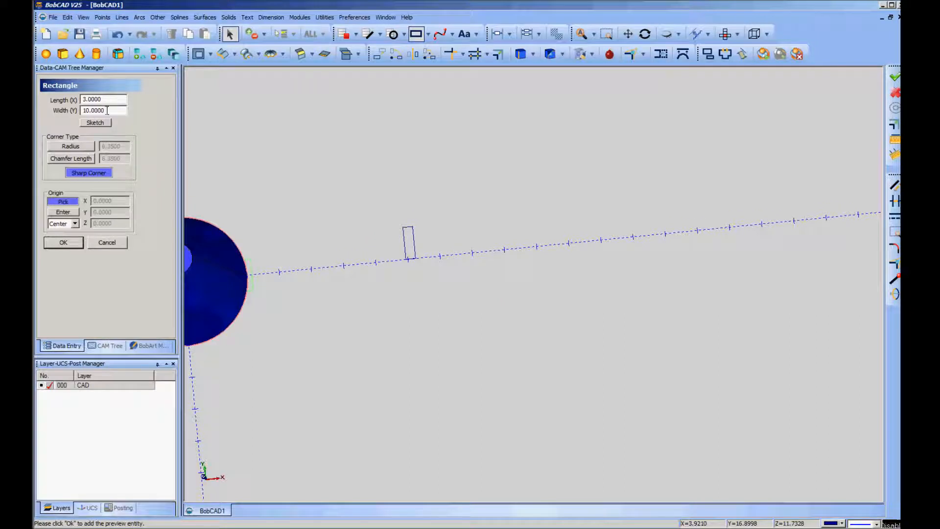
Draw a second rectangle, 3 long and 40 wide, above and slightly to the right of the first rectangle
{"action": "left_click_drag", "start_coordinate": [108, 111], "coordinate": [66, 105]}
{"action": "key", "text": "BackSpace"}
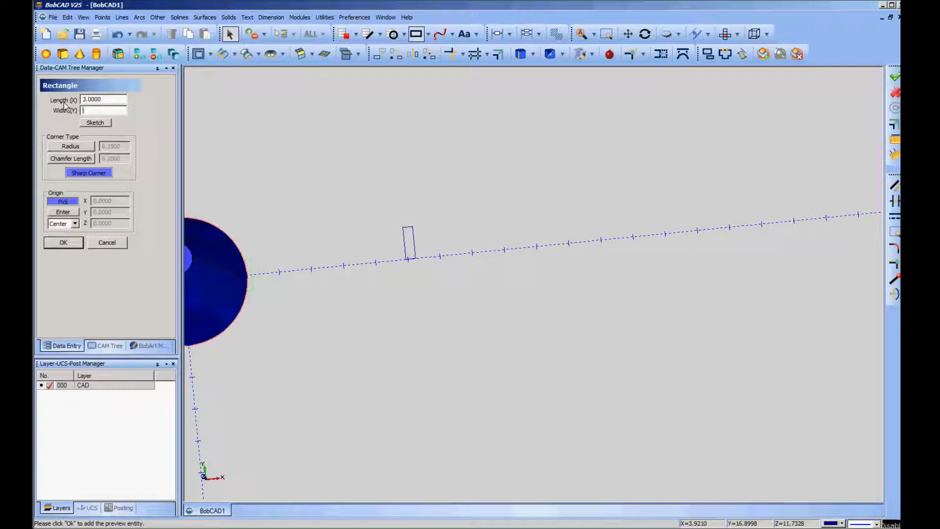
{"action": "type", "text": "40"}
{"action": "key", "text": "Tab"}
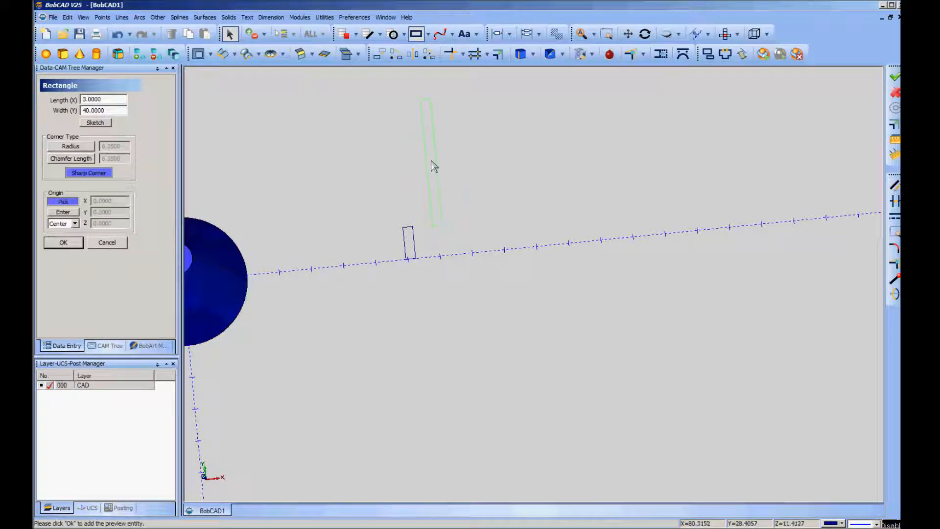
{"action": "left_click", "coordinate": [437, 146]}
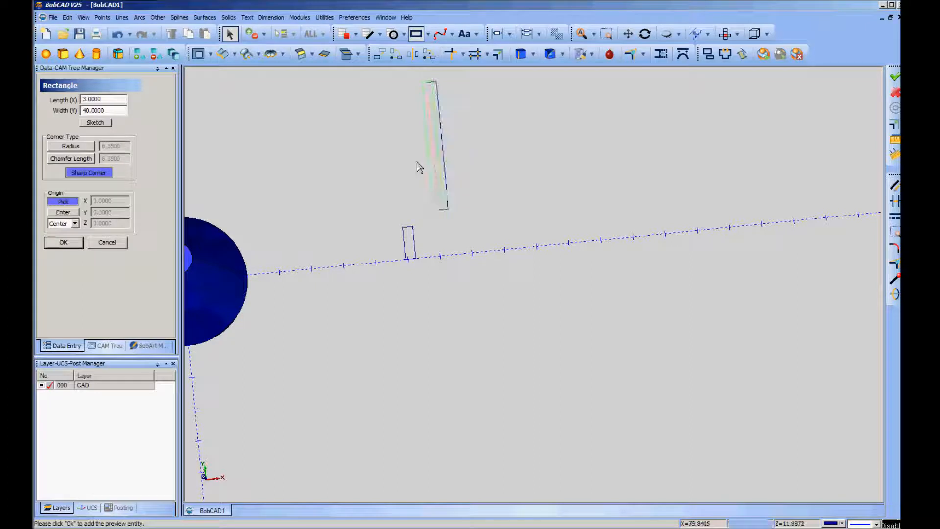
Draw a third rectangle, 5 long and 3 wide, between the short and the tall rectangles
{"action": "double_click", "coordinate": [106, 110]}
{"action": "key", "text": "BackSpace"}
{"action": "type", "text": "3.0000"}
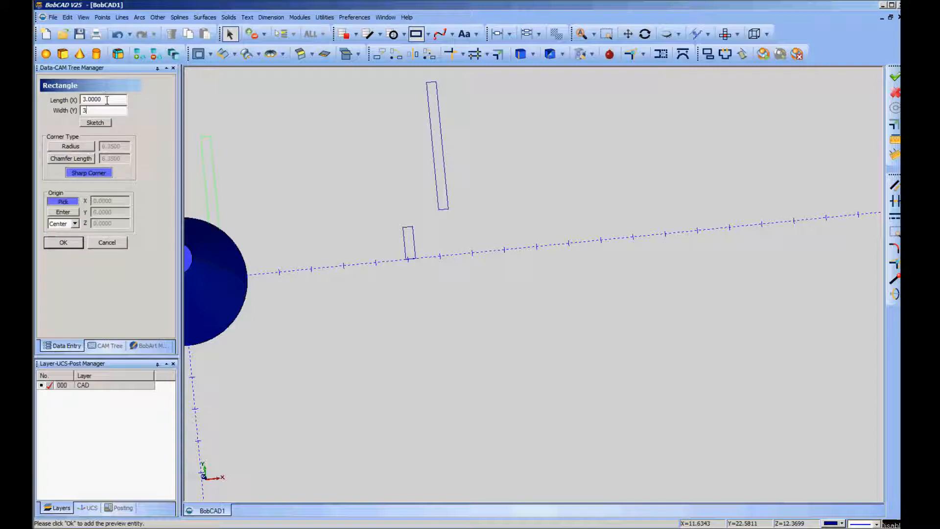
{"action": "double_click", "coordinate": [98, 100]}
{"action": "type", "text": "5.0000"}
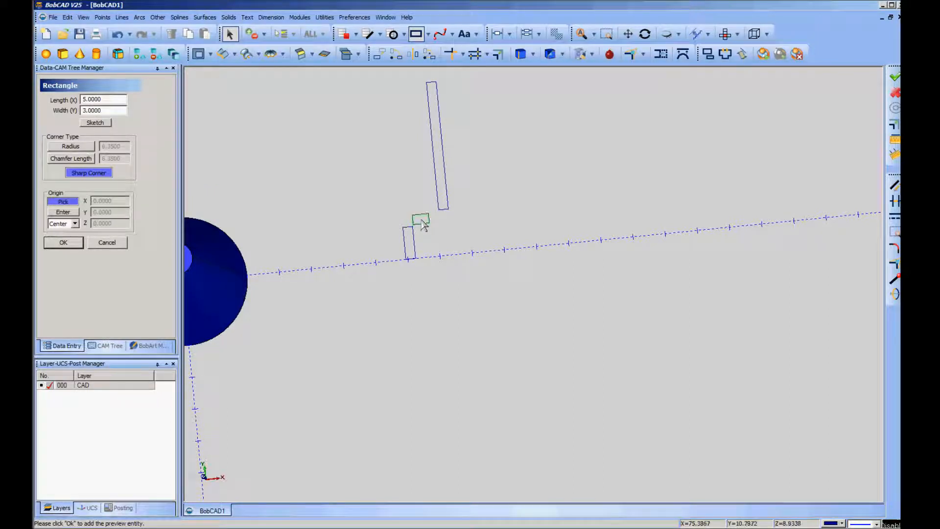
{"action": "left_click", "coordinate": [119, 244]}
Translate the 5 by 3 rectangle by picked points so its lower-left corner meets the short rectangle's upper-right corner
{"action": "middle_click_drag", "start_coordinate": [410, 353], "coordinate": [456, 339]}
{"action": "scroll", "coordinate": [477, 296], "scroll_direction": "up", "scroll_amount": 5}
{"action": "middle_click_drag", "start_coordinate": [458, 188], "coordinate": [569, 332]}
{"action": "scroll", "coordinate": [542, 393], "scroll_direction": "up", "scroll_amount": 5}
{"action": "scroll", "coordinate": [563, 332], "scroll_direction": "down", "scroll_amount": 2}
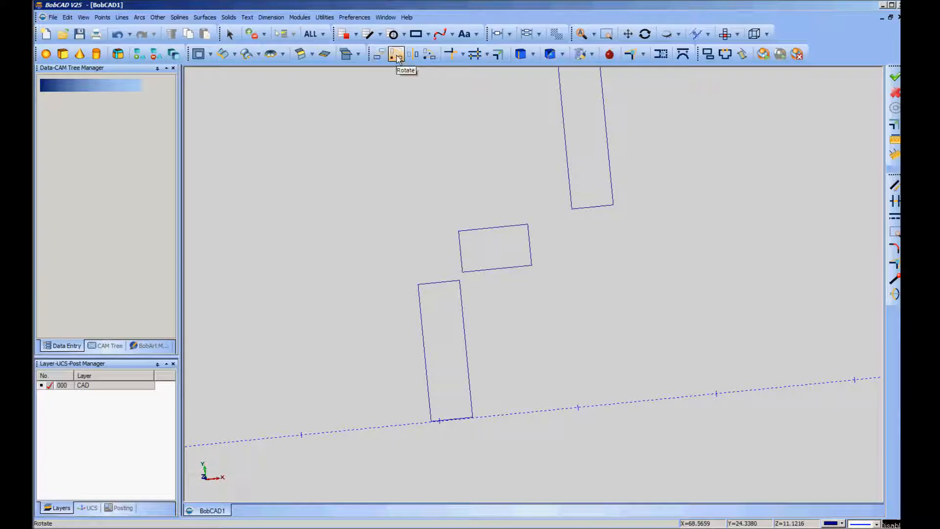
{"action": "left_click", "coordinate": [380, 55]}
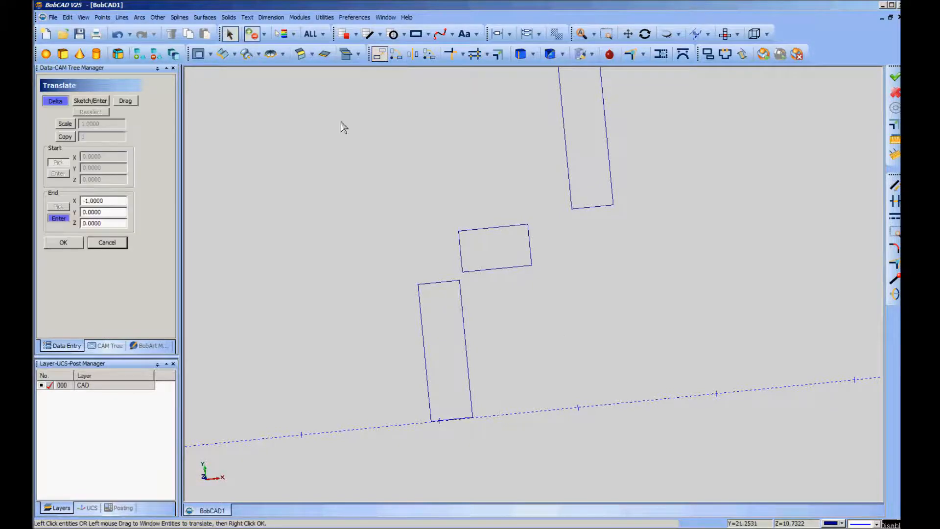
{"action": "left_click", "coordinate": [89, 101]}
{"action": "left_click", "coordinate": [59, 207]}
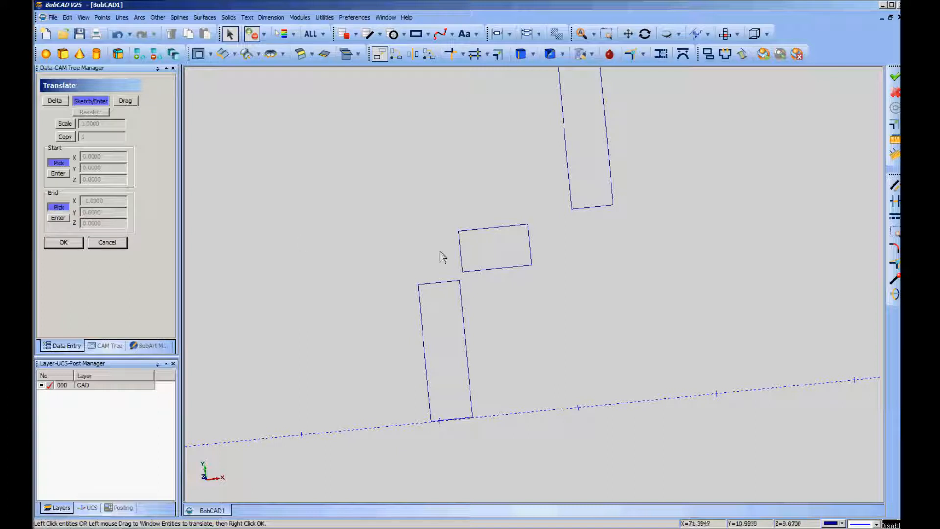
{"action": "left_click", "coordinate": [530, 237]}
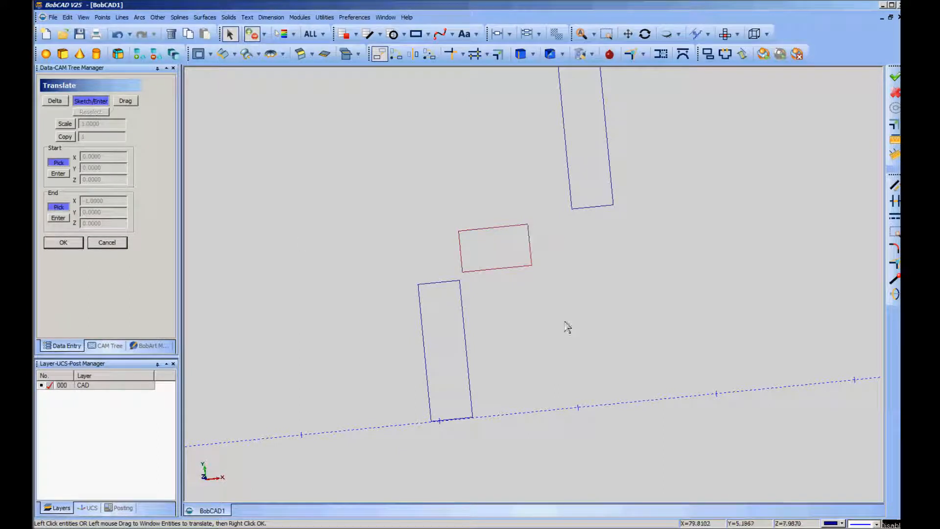
{"action": "right_click", "coordinate": [537, 321]}
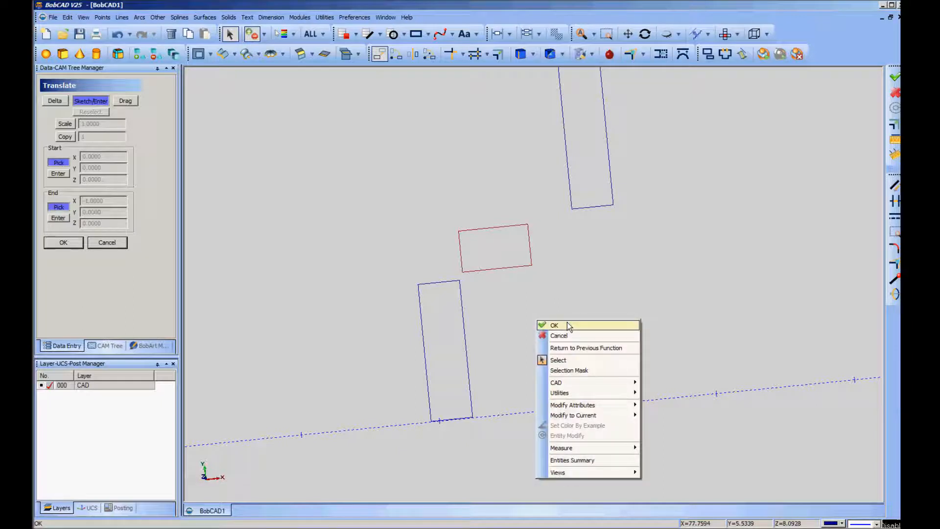
{"action": "left_click", "coordinate": [568, 324]}
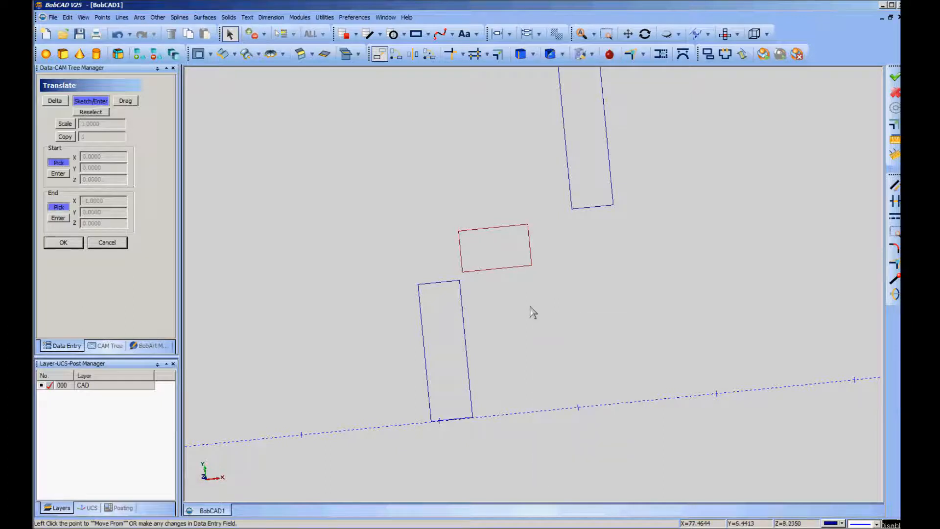
{"action": "left_click", "coordinate": [462, 273]}
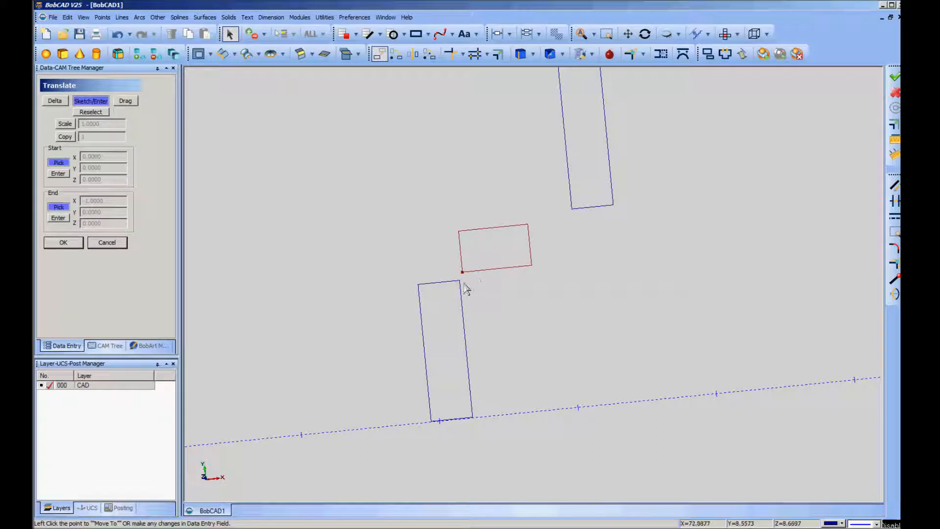
{"action": "left_click", "coordinate": [461, 282]}
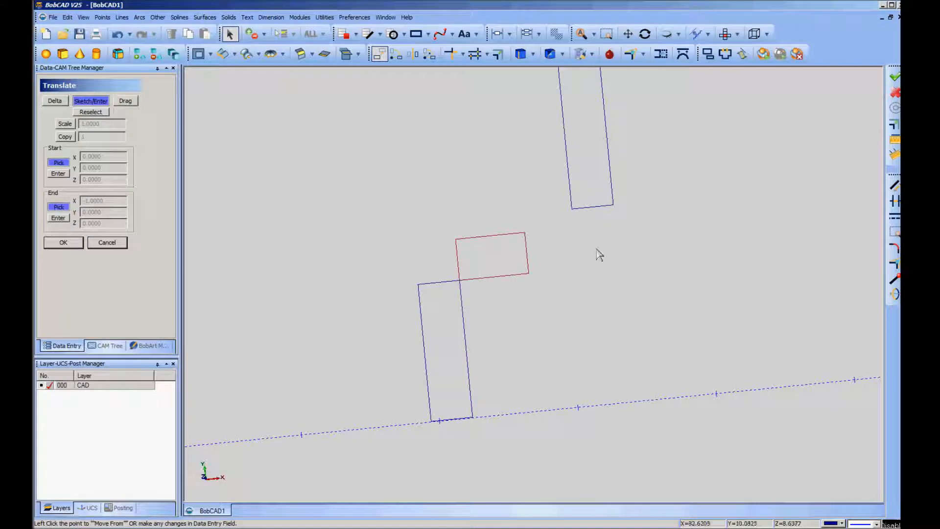
Translate the tall rectangle so its lower-left corner meets the upper-right corner of the 5 by 3 rectangle
{"action": "left_click", "coordinate": [102, 112]}
{"action": "left_click", "coordinate": [612, 207]}
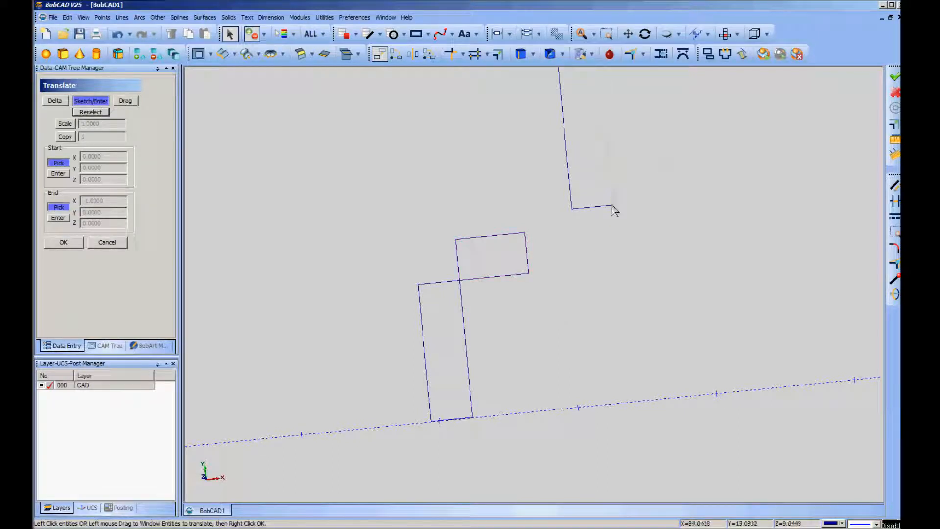
{"action": "right_click", "coordinate": [564, 221]}
{"action": "left_click", "coordinate": [589, 228]}
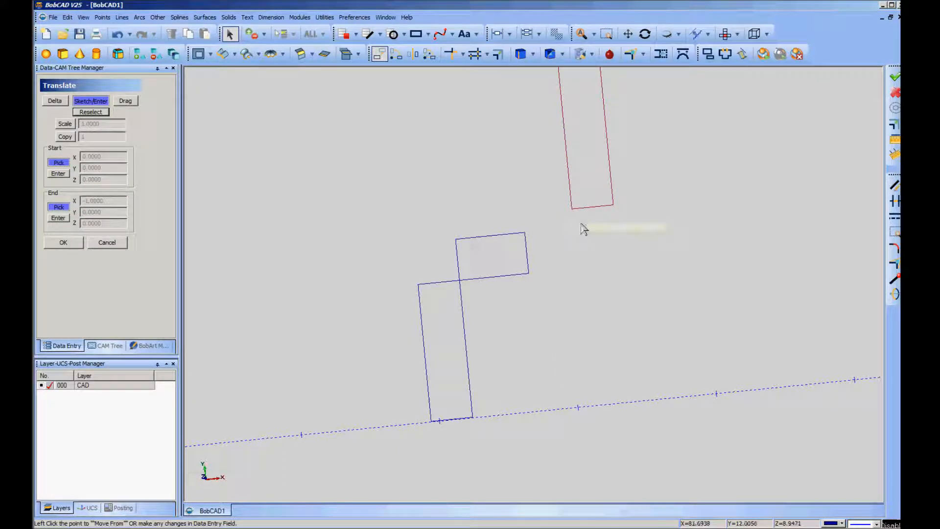
{"action": "left_click", "coordinate": [573, 211]}
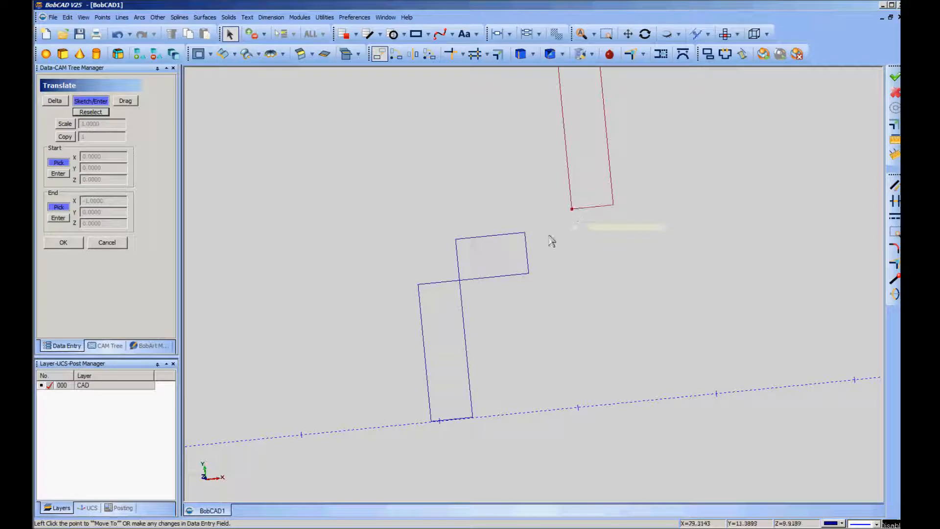
{"action": "left_click", "coordinate": [526, 233]}
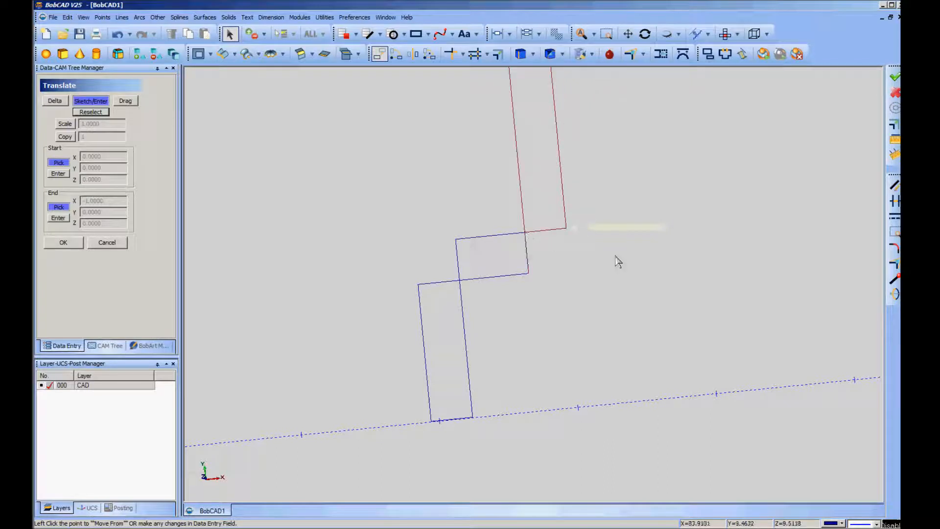
{"action": "scroll", "coordinate": [581, 288], "scroll_direction": "down", "scroll_amount": 2}
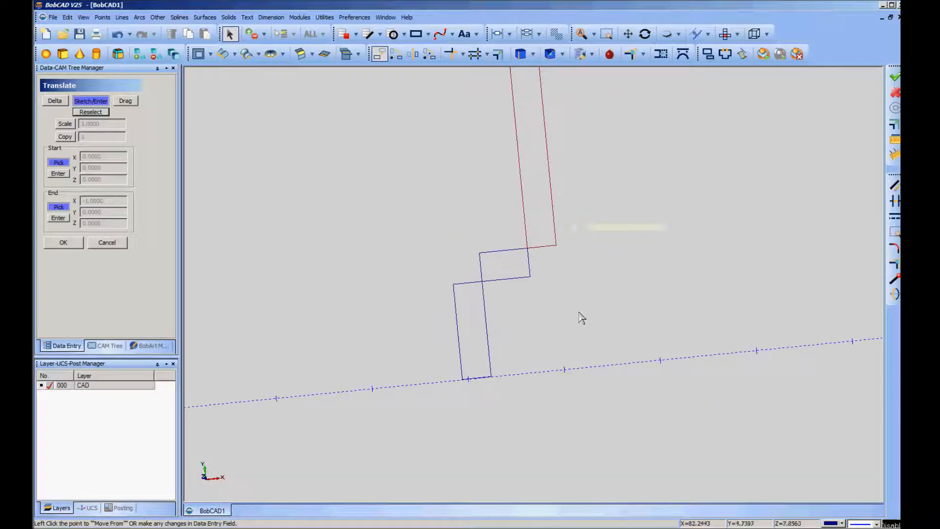
Trim Two Entities so the short rectangle's left edge meets the middle rectangle's top edge, and the middle's bottom edge meets the tall one's right edge
{"action": "left_click", "coordinate": [108, 243]}
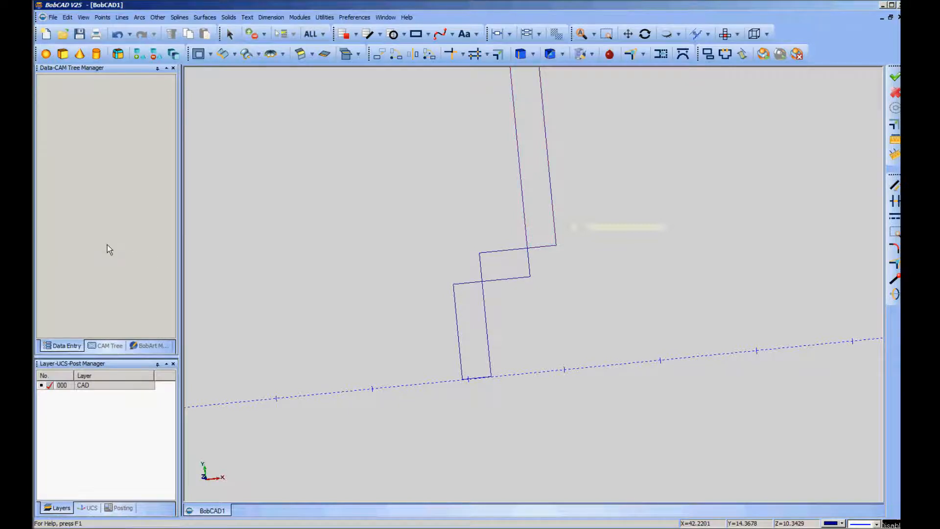
{"action": "left_click", "coordinate": [462, 55]}
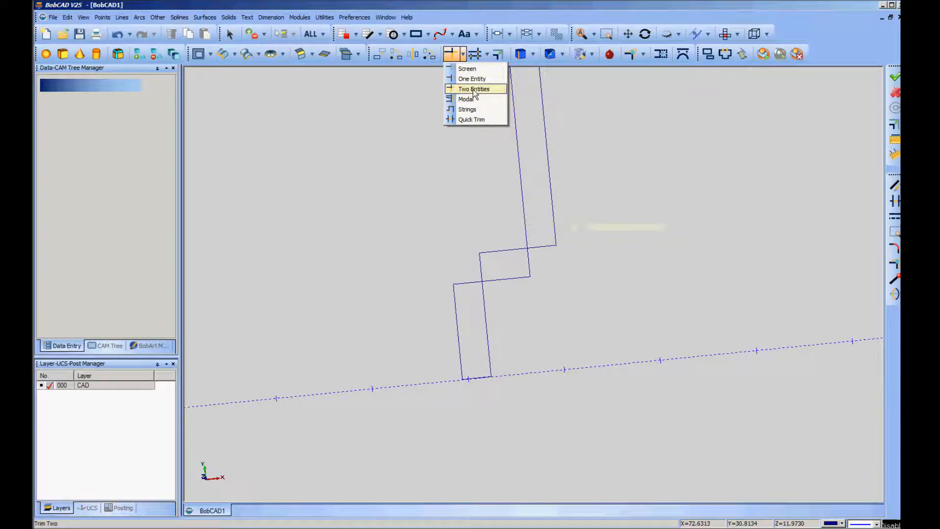
{"action": "left_click", "coordinate": [471, 90]}
{"action": "left_click", "coordinate": [454, 297]}
{"action": "left_click", "coordinate": [488, 252]}
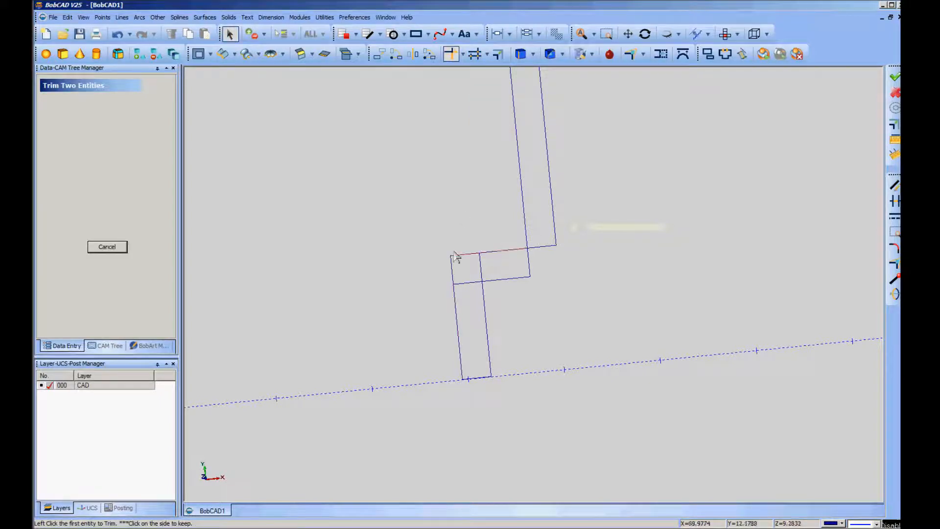
{"action": "left_click", "coordinate": [520, 279]}
{"action": "left_click", "coordinate": [555, 236]}
{"action": "left_click", "coordinate": [107, 246]}
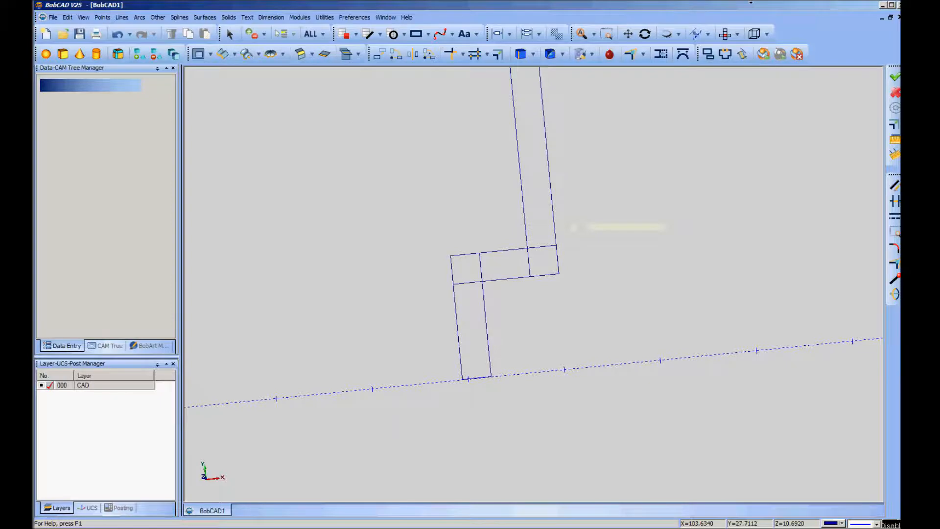
Quick-trim the inner line segments where the three rectangles meet, leaving one closed stepped outline
{"action": "left_click", "coordinate": [895, 201]}
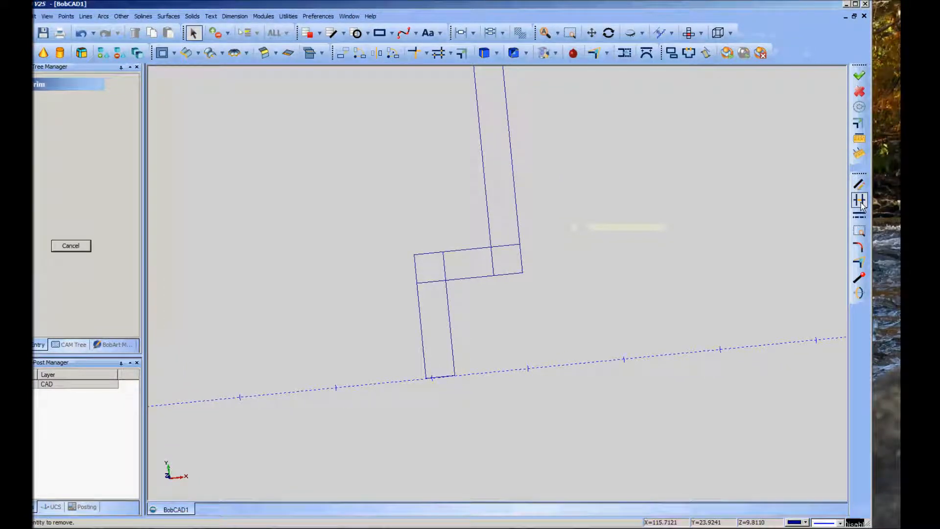
{"action": "left_click", "coordinate": [492, 263]}
{"action": "left_click", "coordinate": [445, 269]}
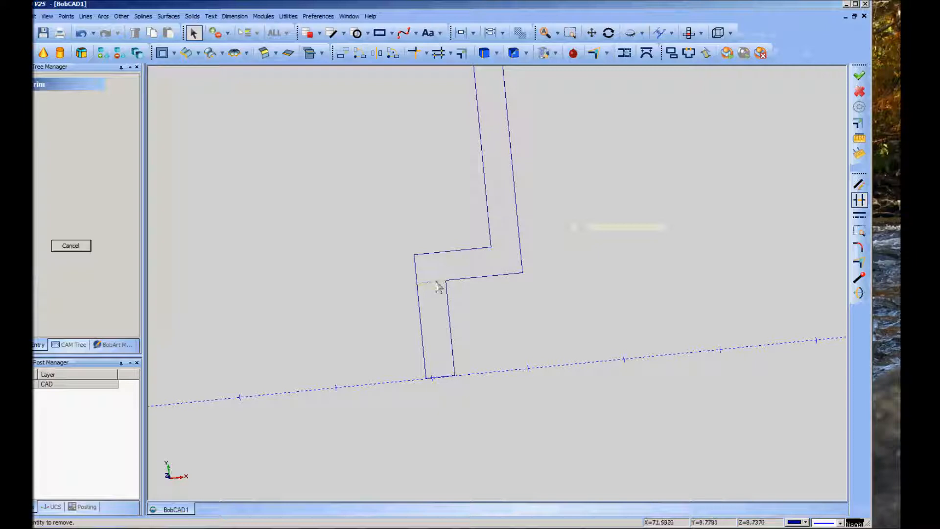
{"action": "left_click", "coordinate": [436, 281]}
{"action": "scroll", "coordinate": [328, 289], "scroll_direction": "down", "scroll_amount": 5}
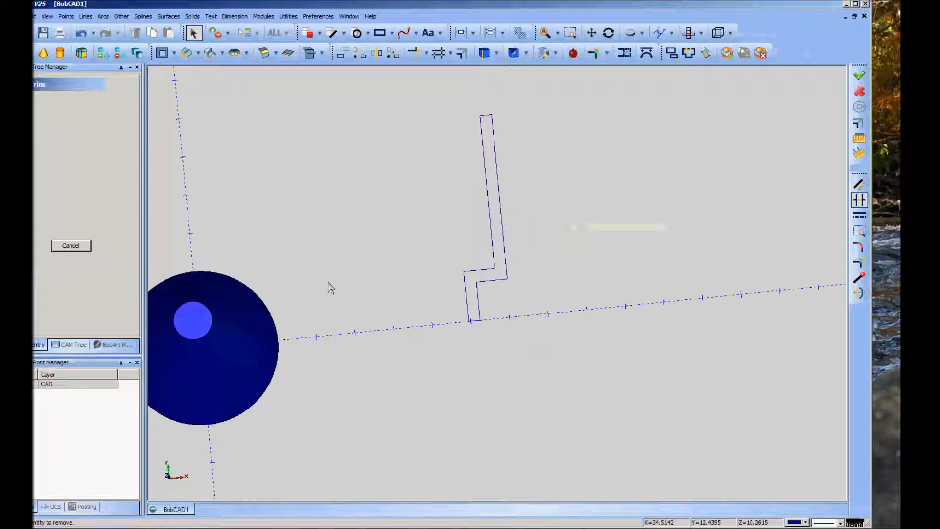
{"action": "mouse_move", "coordinate": [632, 250]}
{"action": "middle_mouse_down"}
{"action": "mouse_move", "coordinate": [512, 271]}
{"action": "mouse_move", "coordinate": [632, 264]}
{"action": "middle_mouse_up"}
{"action": "left_click", "coordinate": [75, 247]}
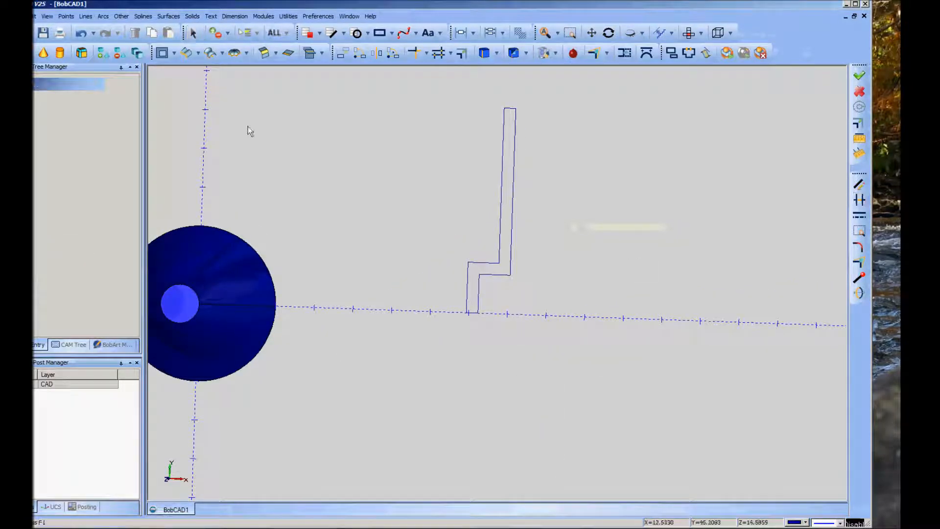
{"action": "left_click", "coordinate": [174, 53]}
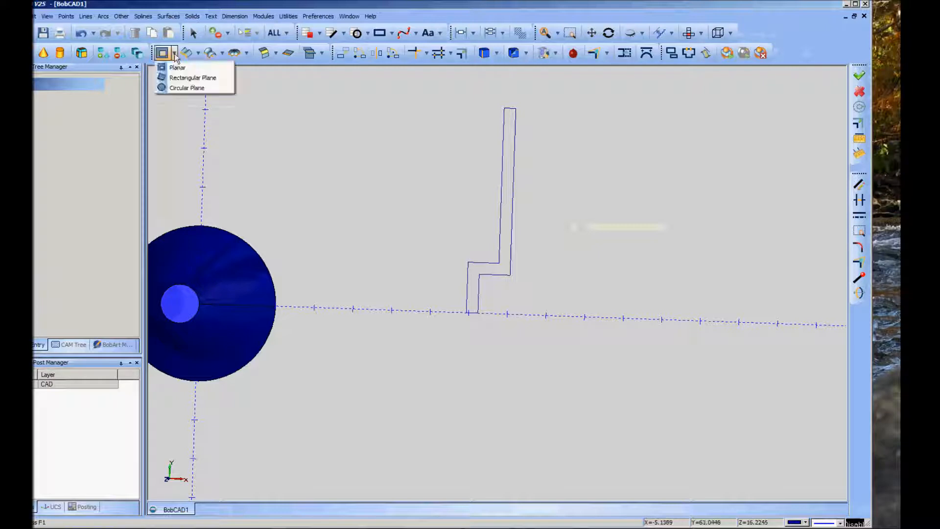
{"action": "left_click", "coordinate": [91, 112]}
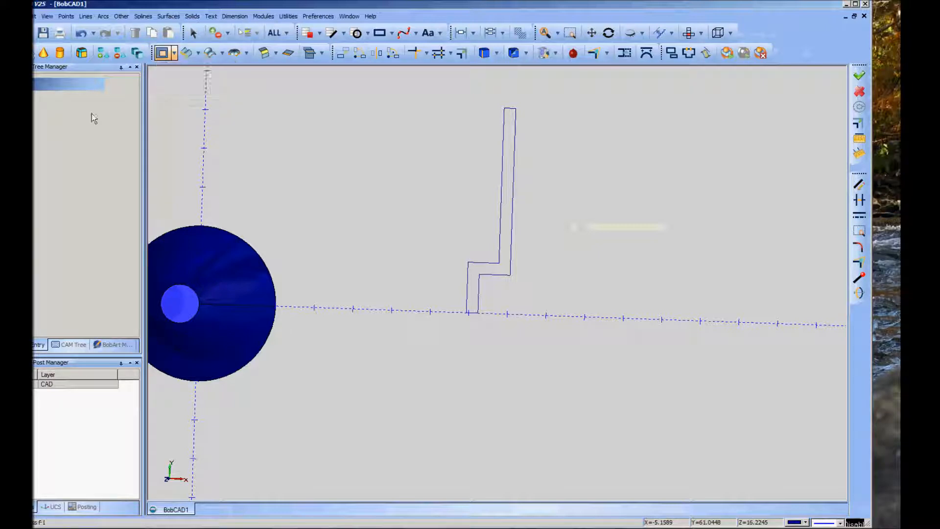
{"action": "left_click", "coordinate": [27, 53]}
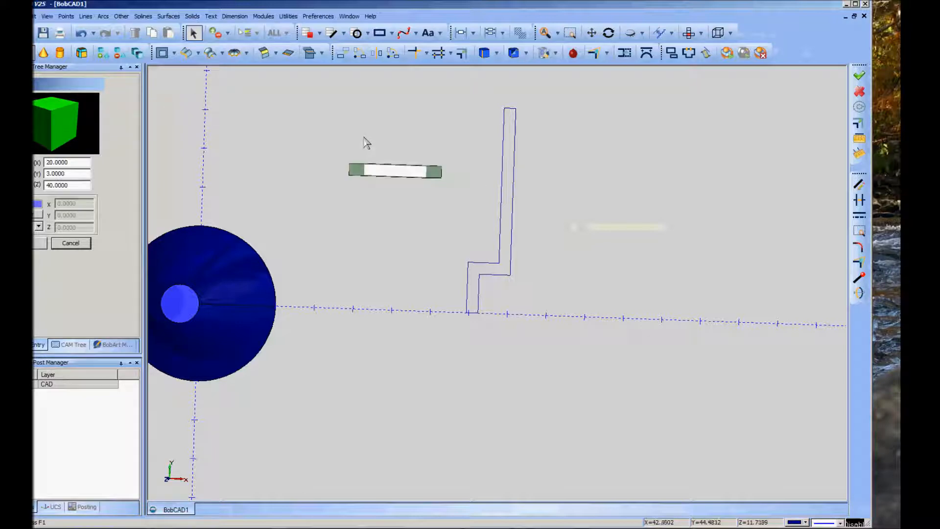
{"action": "middle_click_drag", "start_coordinate": [371, 160], "coordinate": [377, 132]}
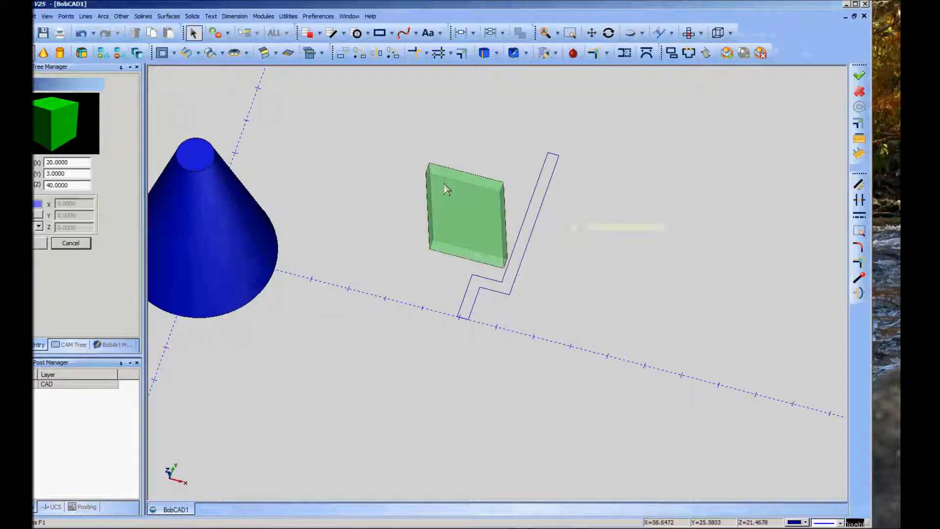
{"action": "left_click", "coordinate": [43, 242]}
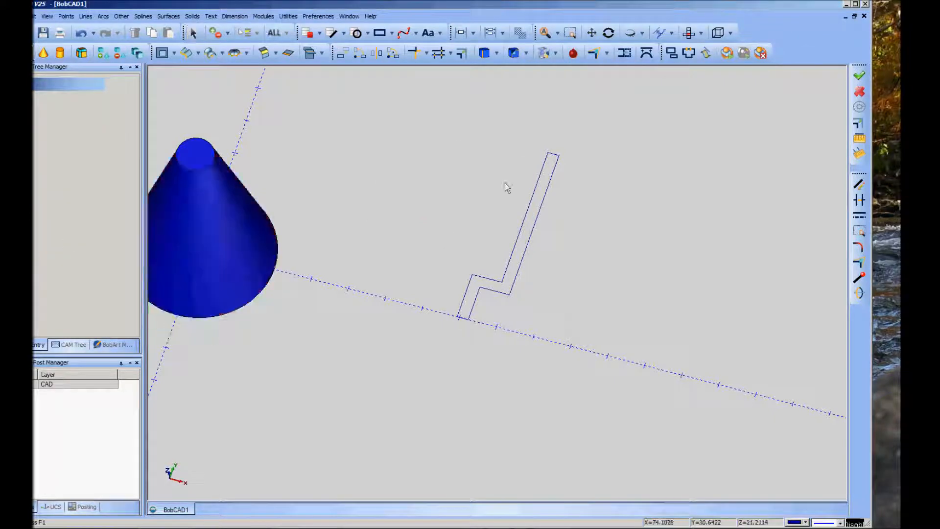
Create a planar surface from the closed stepped profile's chain of lines
{"action": "middle_click_drag", "start_coordinate": [428, 199], "coordinate": [434, 226]}
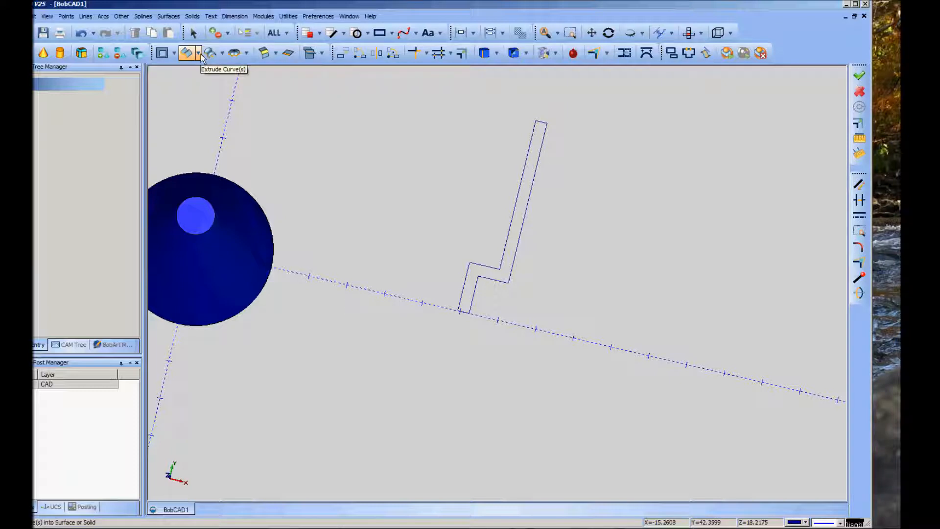
{"action": "left_click", "coordinate": [174, 54]}
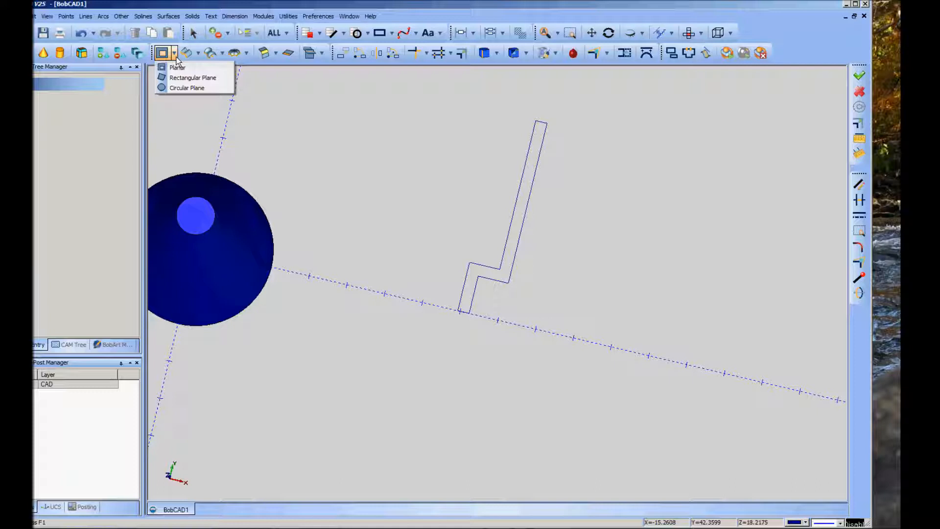
{"action": "left_click", "coordinate": [177, 68]}
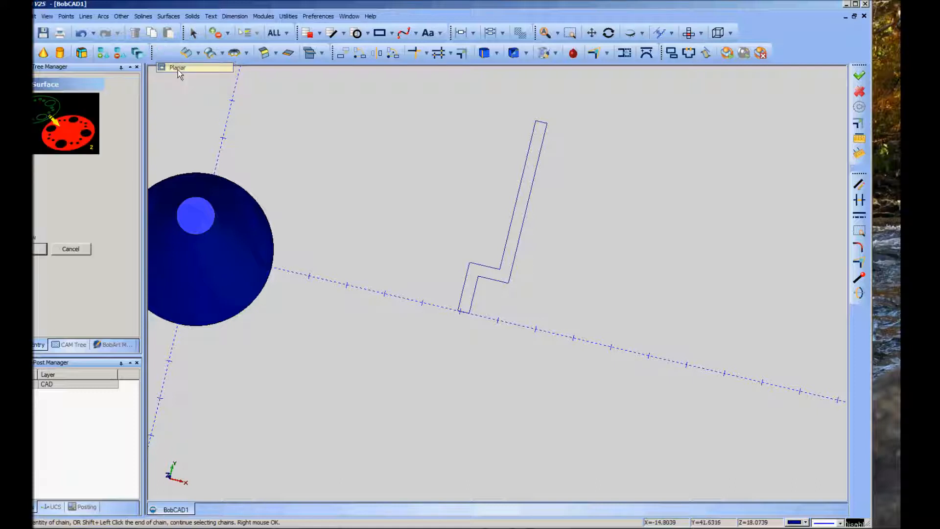
{"action": "left_click", "coordinate": [480, 292]}
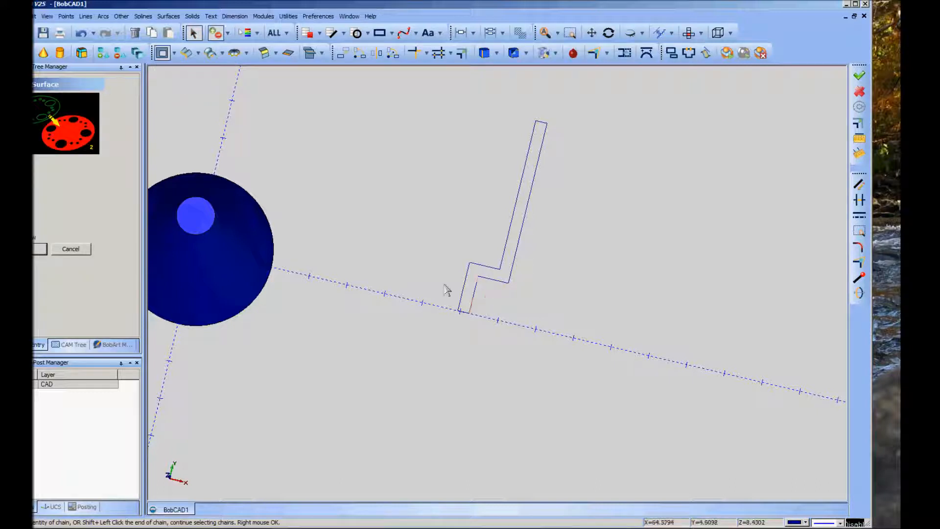
{"action": "right_click", "coordinate": [407, 193]}
{"action": "left_click", "coordinate": [422, 196]}
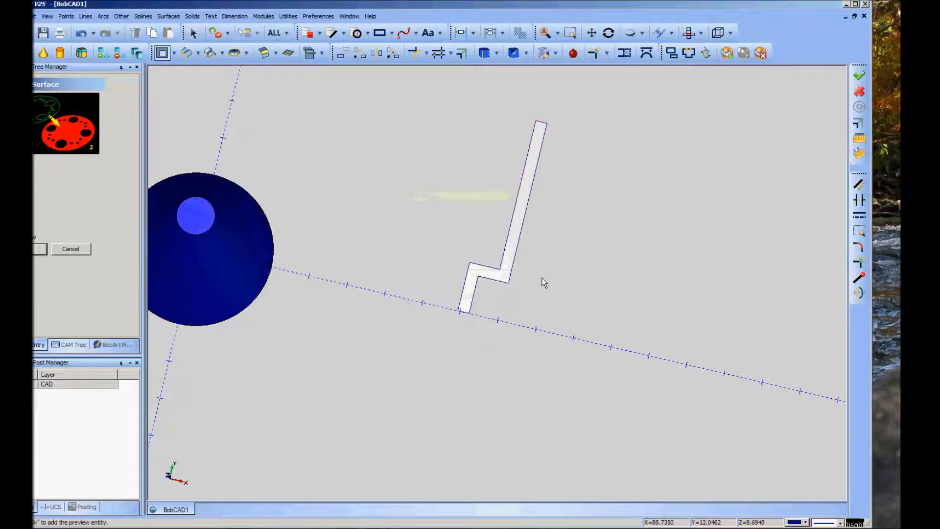
{"action": "right_click", "coordinate": [404, 177]}
{"action": "left_click", "coordinate": [438, 188]}
{"action": "middle_click_drag", "start_coordinate": [468, 252], "coordinate": [609, 325]}
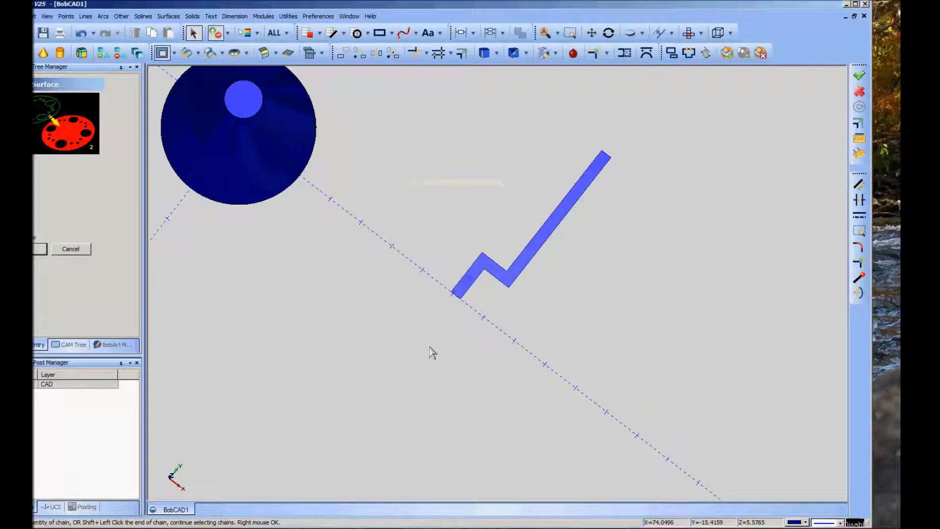
{"action": "left_click", "coordinate": [71, 249]}
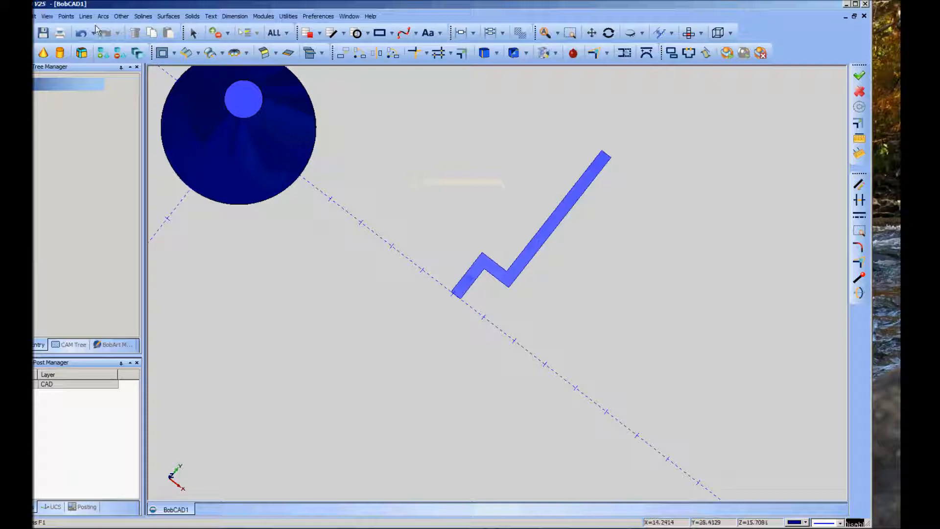
Extrude the stepped planar surface by a distance of 40 along the Z-axis
{"action": "left_click", "coordinate": [199, 54]}
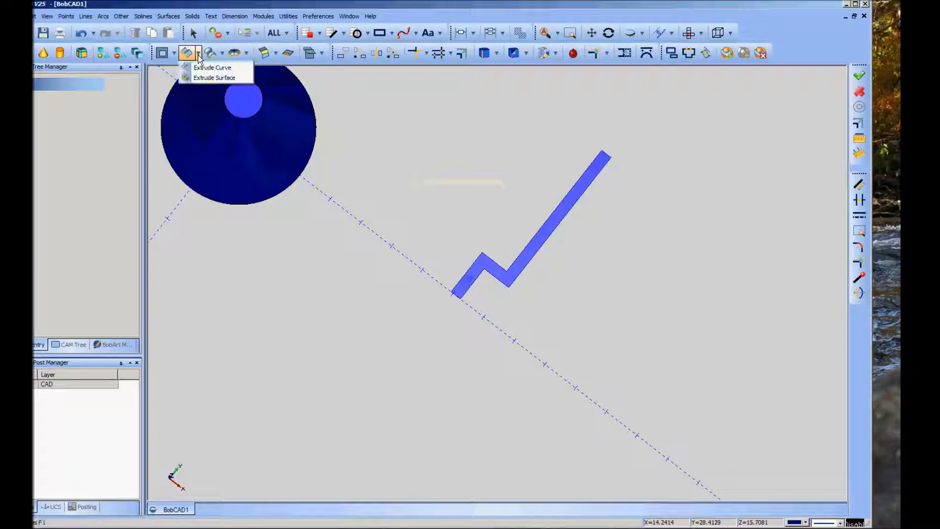
{"action": "left_click", "coordinate": [194, 77]}
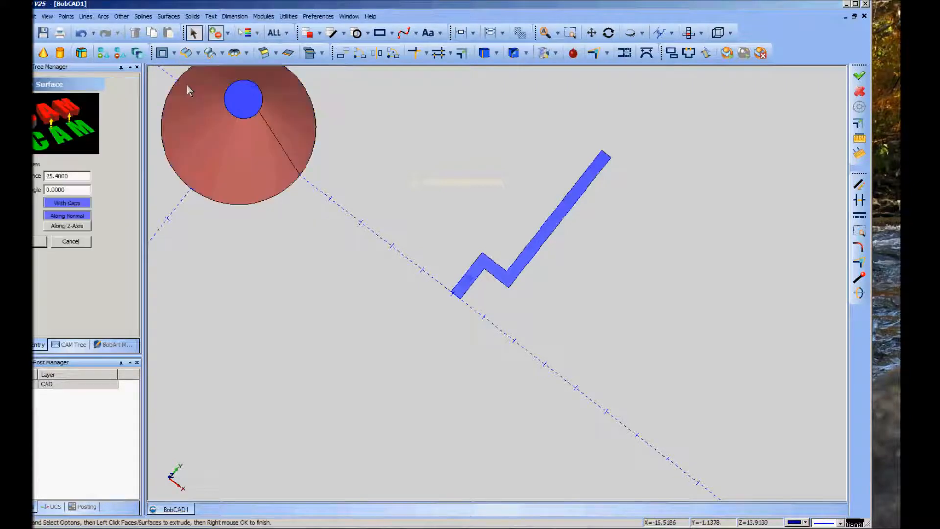
{"action": "left_click", "coordinate": [76, 228]}
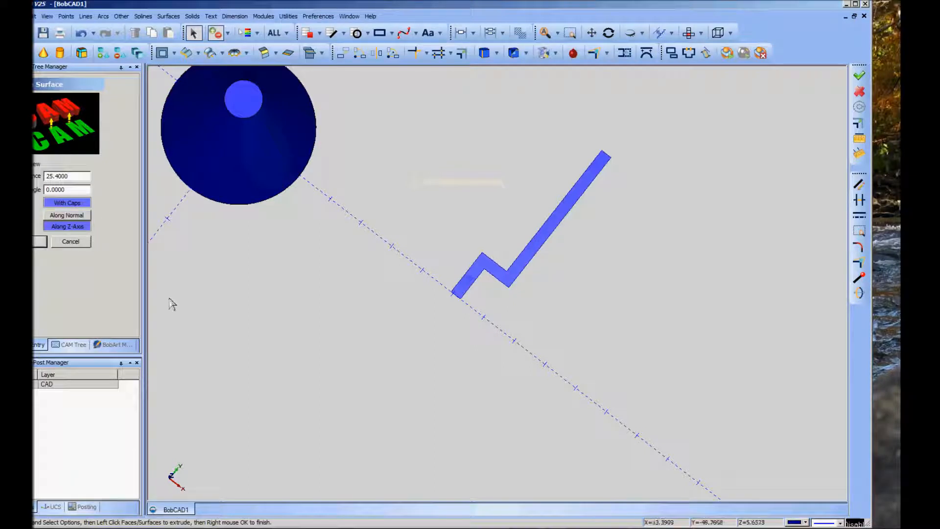
{"action": "double_click", "coordinate": [53, 176]}
{"action": "key", "text": "BackSpace"}
{"action": "type", "text": "40"}
{"action": "left_click", "coordinate": [521, 263]}
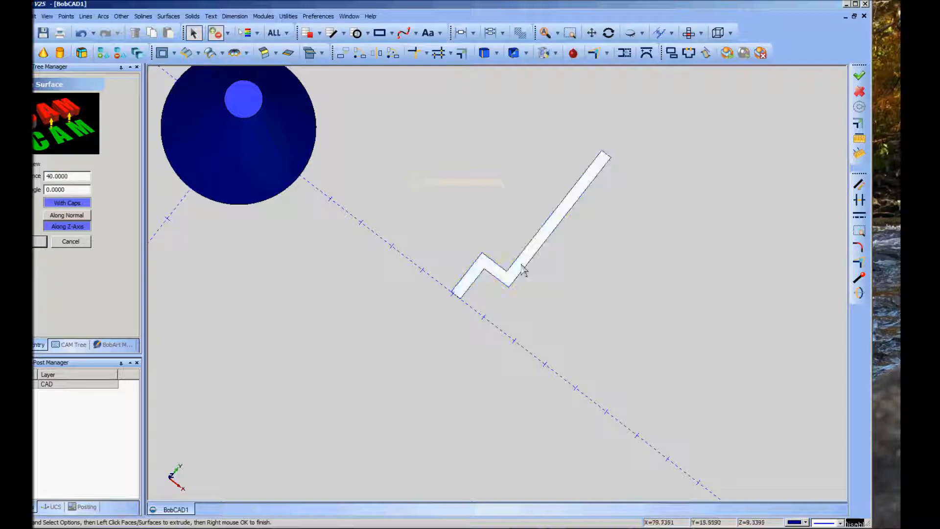
{"action": "right_click", "coordinate": [622, 279]}
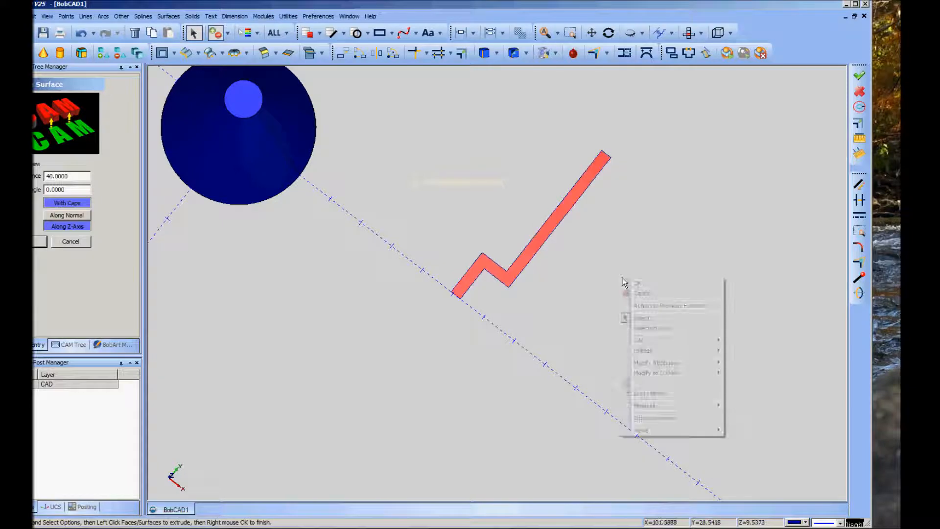
{"action": "left_click", "coordinate": [640, 286]}
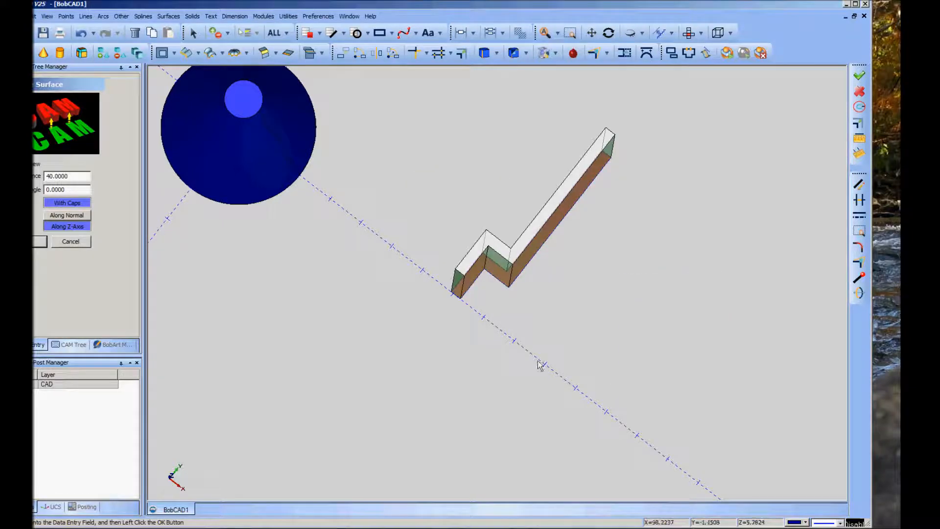
{"action": "middle_click_drag", "start_coordinate": [539, 366], "coordinate": [565, 339]}
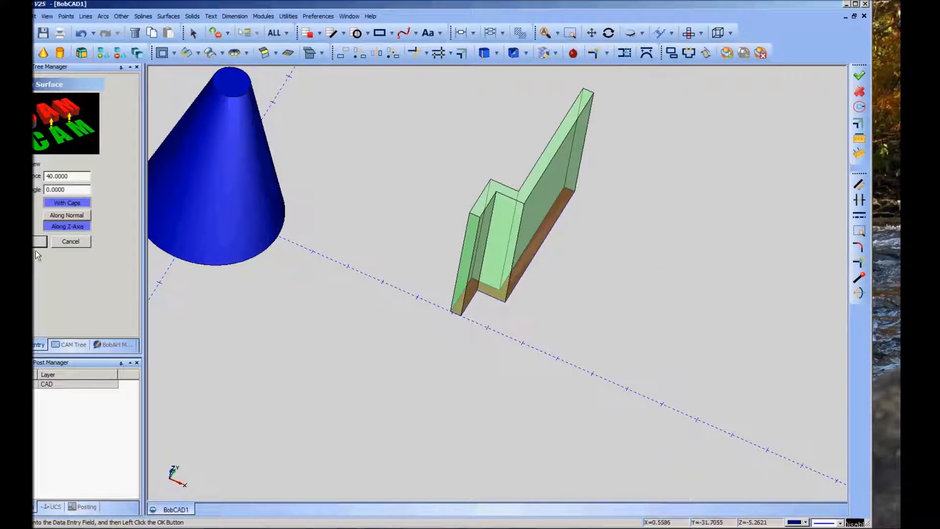
{"action": "right_click", "coordinate": [381, 319]}
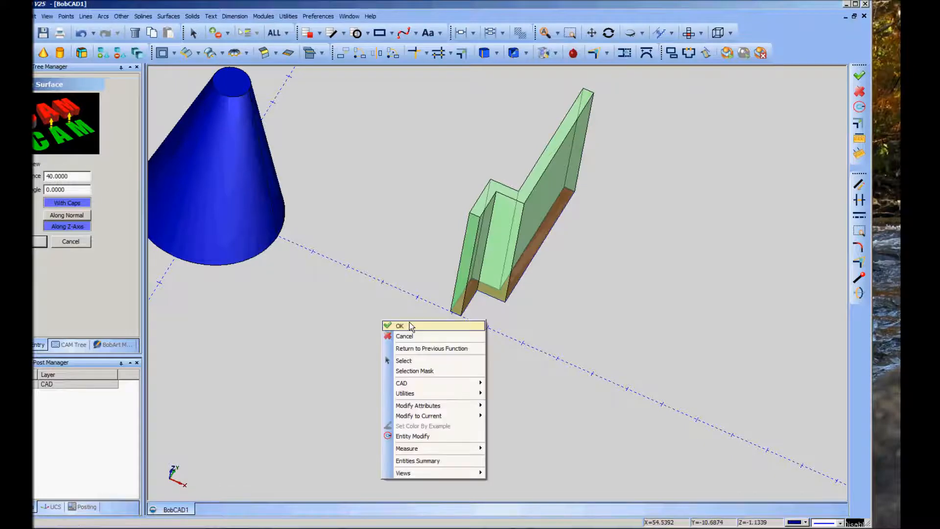
{"action": "left_click", "coordinate": [410, 323]}
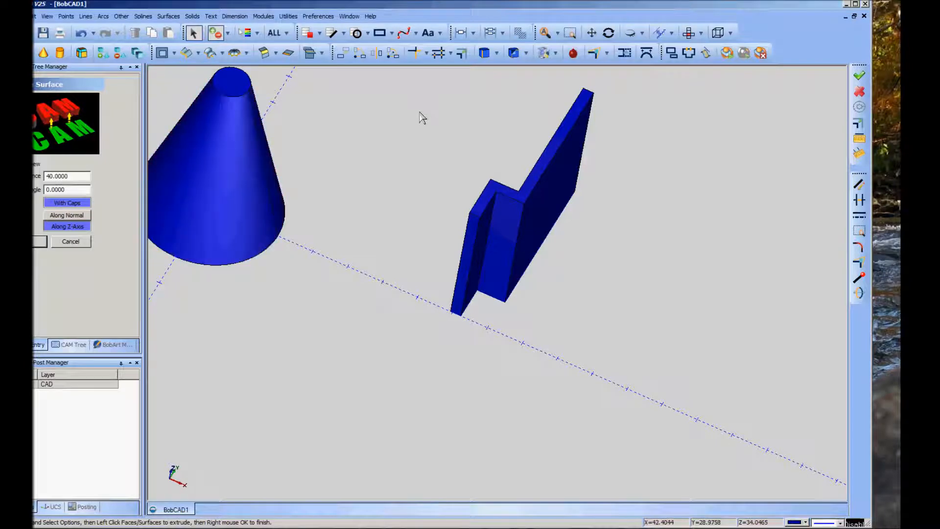
Rotate the extruded stepped solid 90 degrees around the X axis, using its bottom corner on the X-axis line as the rotation point
{"action": "left_click", "coordinate": [360, 52]}
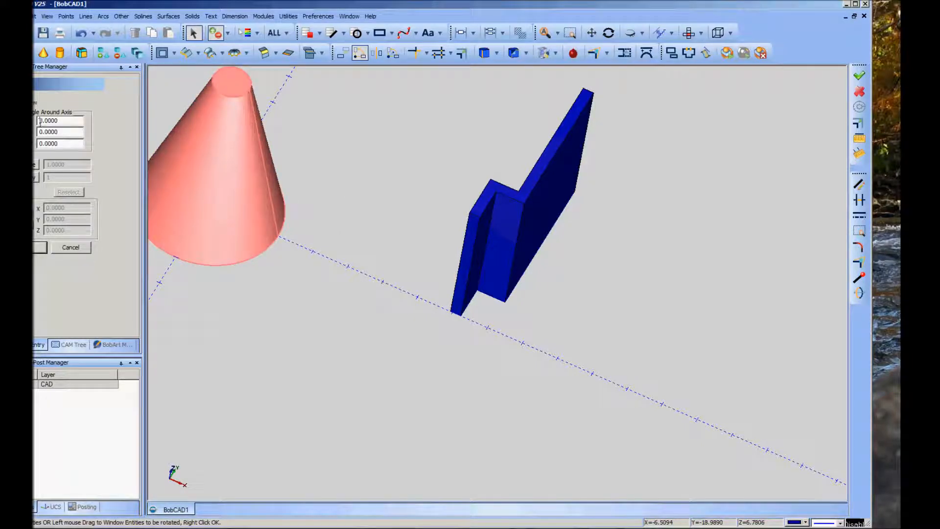
{"action": "type", "text": "9"}
{"action": "left_click", "coordinate": [510, 260]}
{"action": "right_click", "coordinate": [646, 227]}
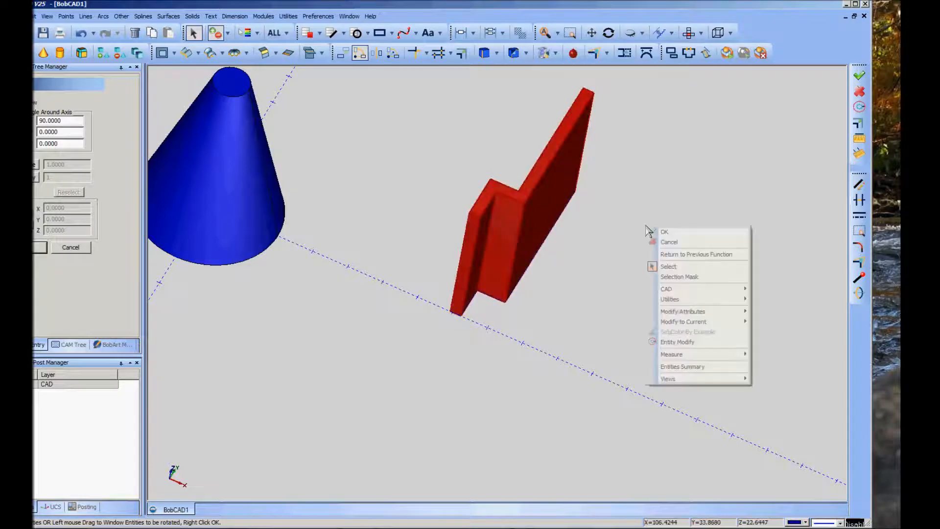
{"action": "left_click", "coordinate": [681, 233]}
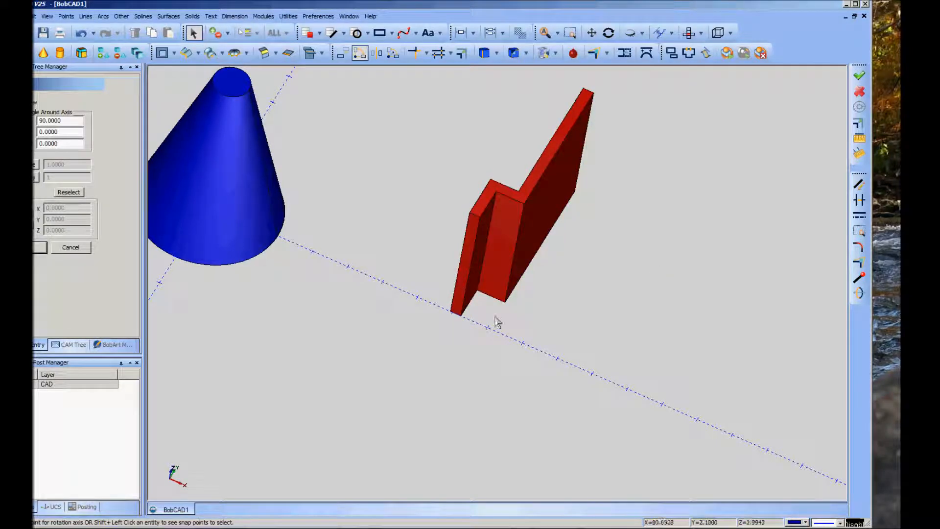
{"action": "left_click", "coordinate": [461, 317]}
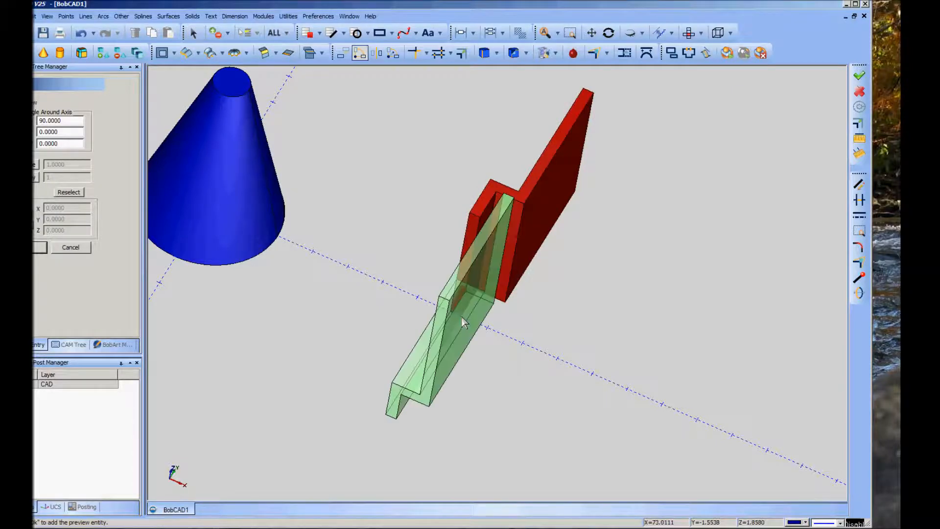
{"action": "right_click", "coordinate": [607, 284]}
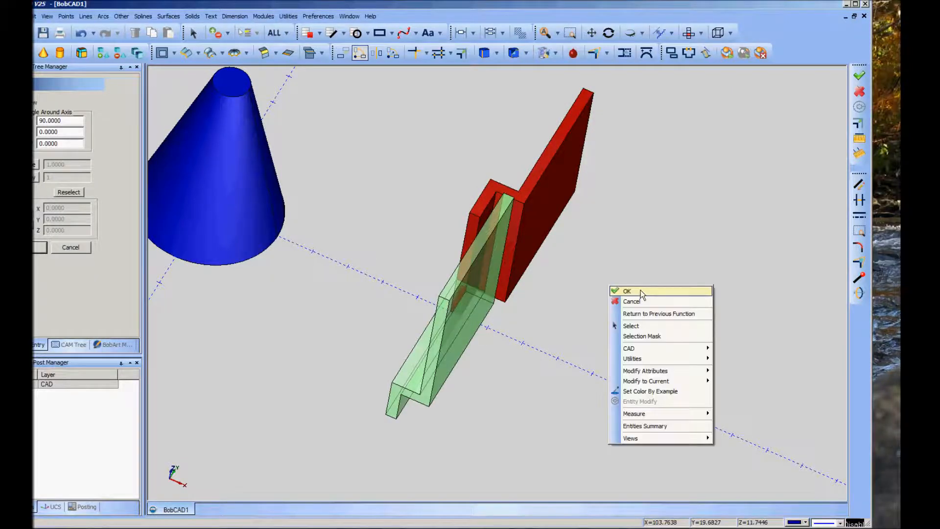
{"action": "left_click", "coordinate": [641, 290]}
{"action": "middle_click_drag", "start_coordinate": [552, 361], "coordinate": [405, 403]}
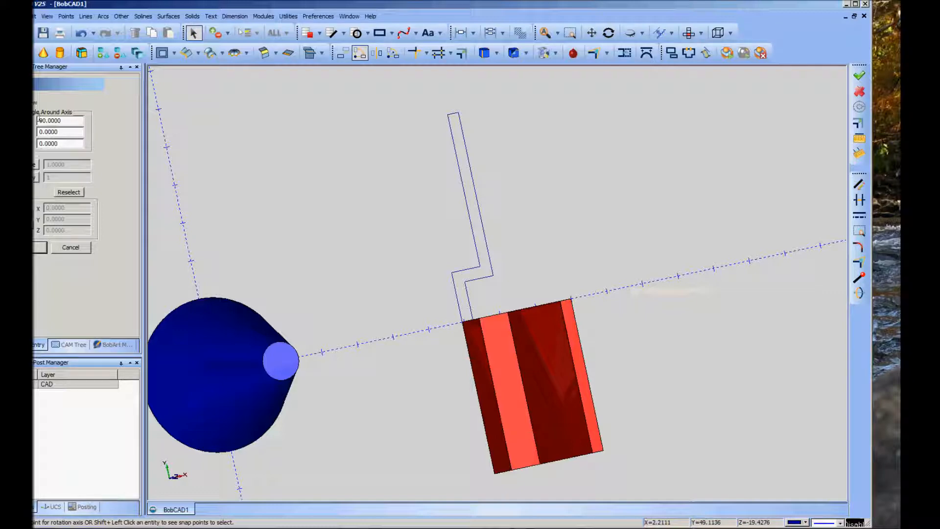
Set the rotation angles to 0 around the X axis and 90 degrees around the Z axis
{"action": "left_click", "coordinate": [39, 119]}
{"action": "key", "text": "Delete"}
{"action": "left_click", "coordinate": [42, 144]}
{"action": "type", "text": "9"}
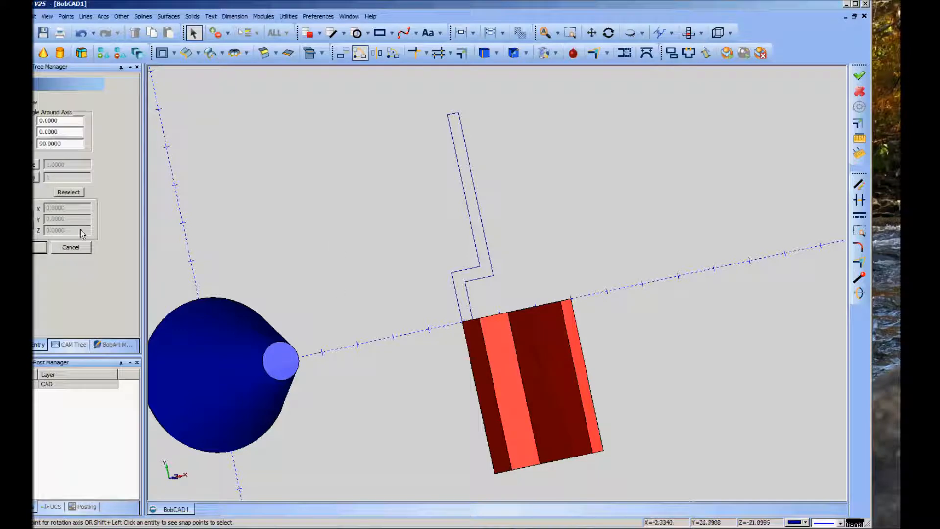
{"action": "right_click", "coordinate": [335, 255]}
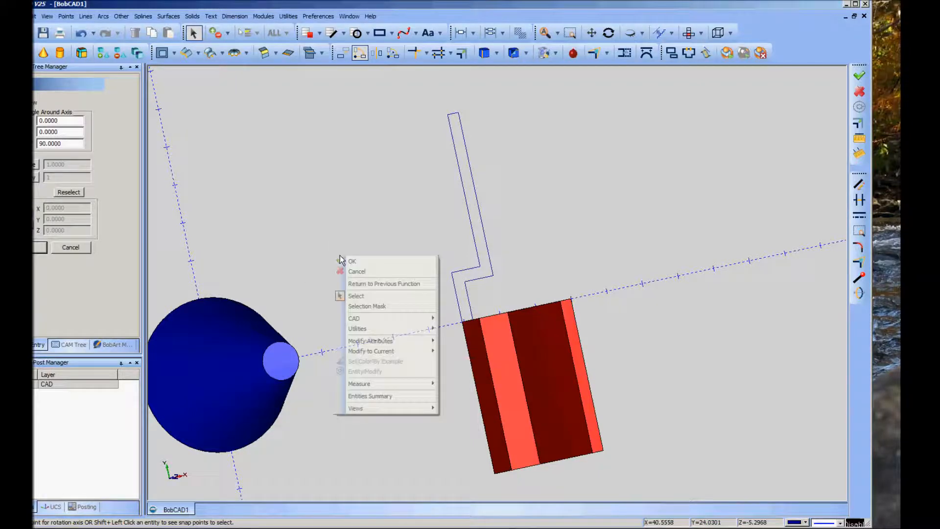
{"action": "left_click", "coordinate": [352, 262]}
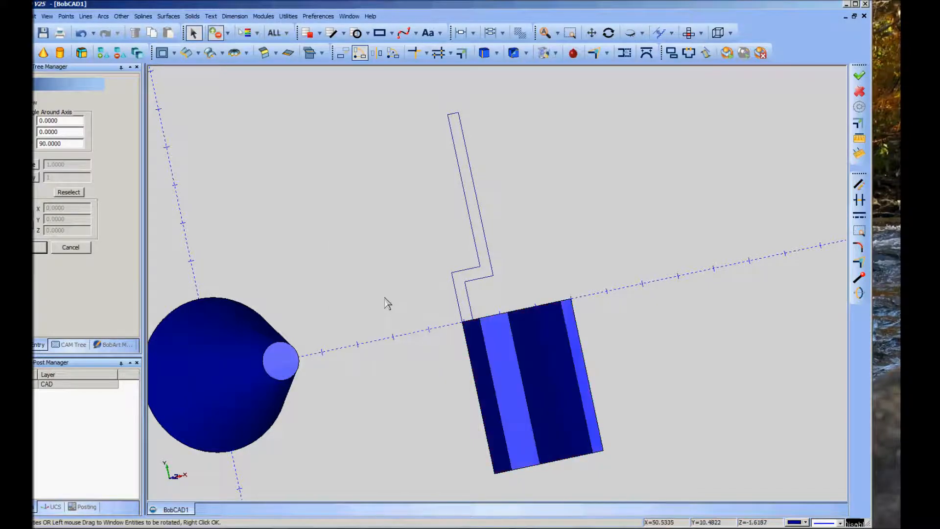
Rotate the stepped solid 90 degrees around the Z axis, using its corner on the X-axis line nearest the cone as the rotation point
{"action": "left_click", "coordinate": [74, 251]}
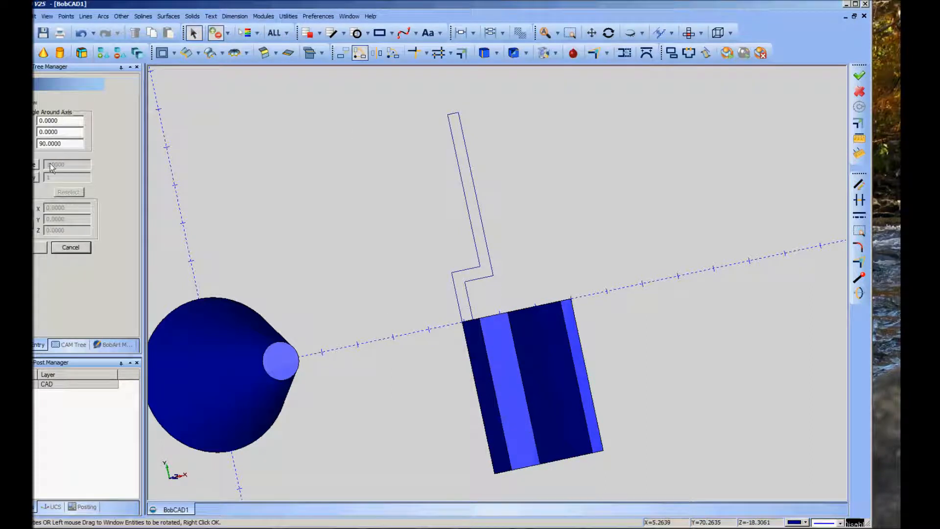
{"action": "left_click", "coordinate": [493, 366]}
{"action": "right_click", "coordinate": [325, 146]}
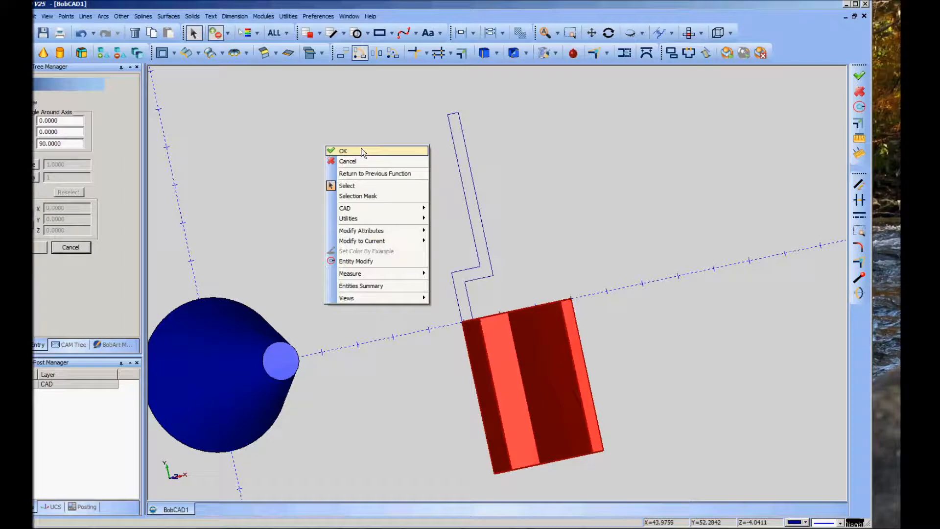
{"action": "left_click", "coordinate": [363, 152]}
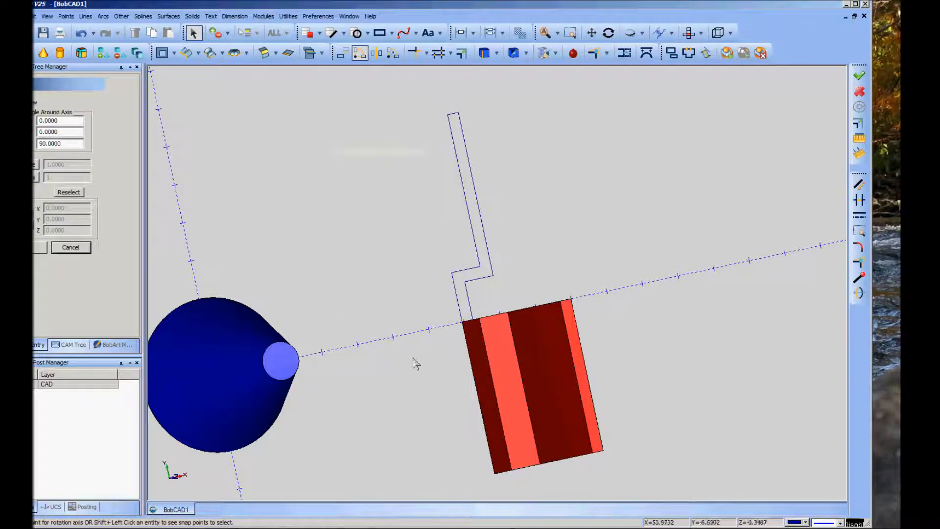
{"action": "scroll", "coordinate": [419, 361], "scroll_direction": "up", "scroll_amount": 1}
{"action": "scroll", "coordinate": [422, 360], "scroll_direction": "up", "scroll_amount": 3}
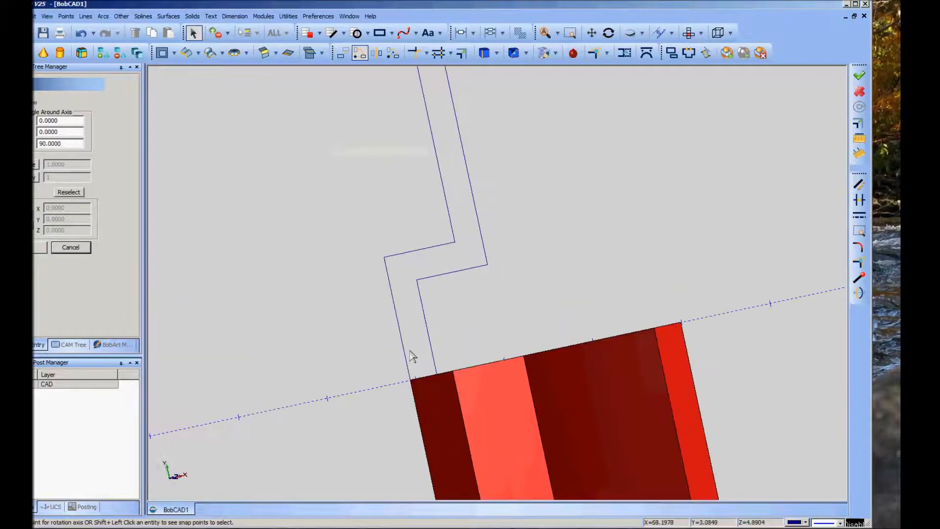
{"action": "left_click", "coordinate": [413, 386]}
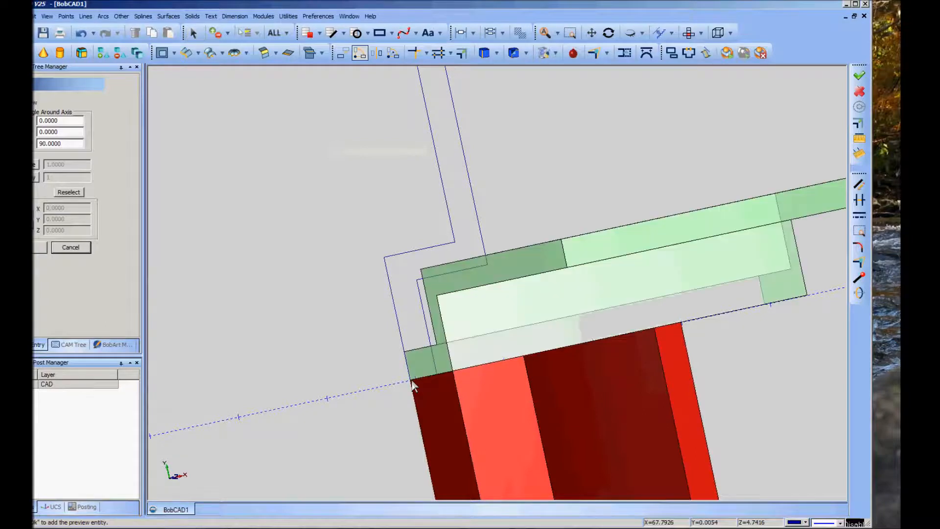
{"action": "right_click", "coordinate": [270, 242]}
{"action": "left_click", "coordinate": [295, 250]}
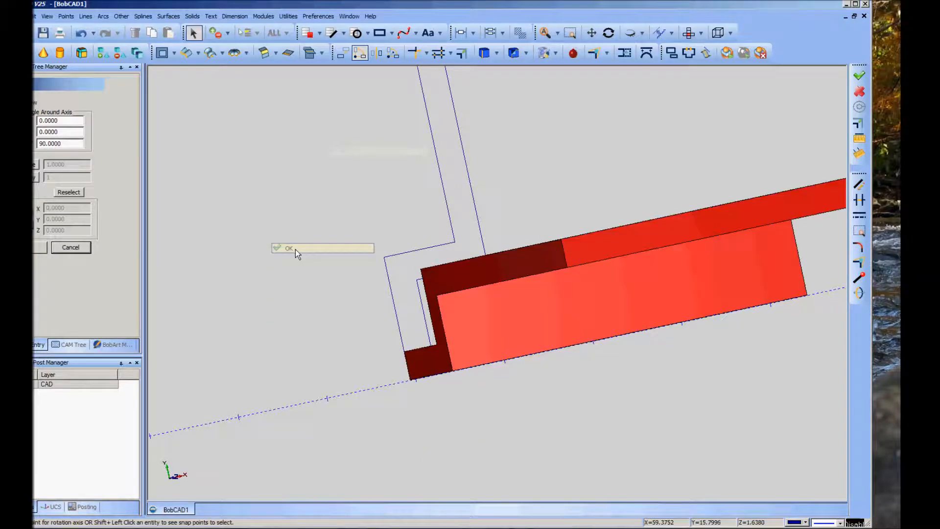
Examine the rotated solid's orientation relative to the cone from several angles and end the rotation
{"action": "scroll", "coordinate": [317, 314], "scroll_direction": "down", "scroll_amount": 3}
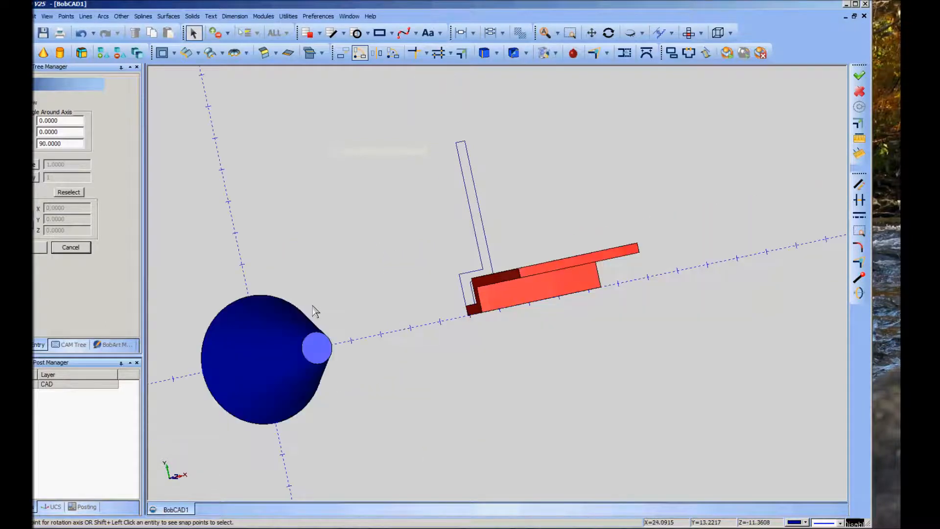
{"action": "middle_click_drag", "start_coordinate": [479, 390], "coordinate": [539, 365]}
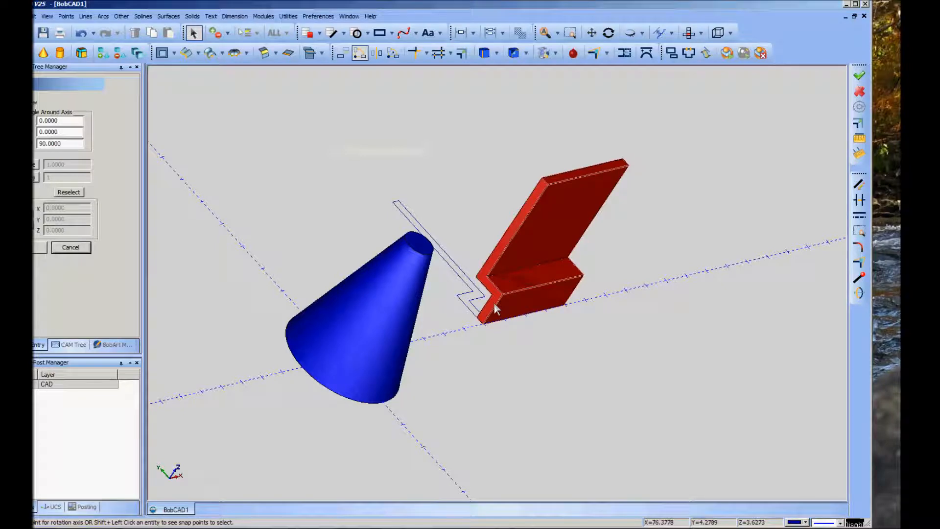
{"action": "middle_click_drag", "start_coordinate": [517, 376], "coordinate": [387, 363]}
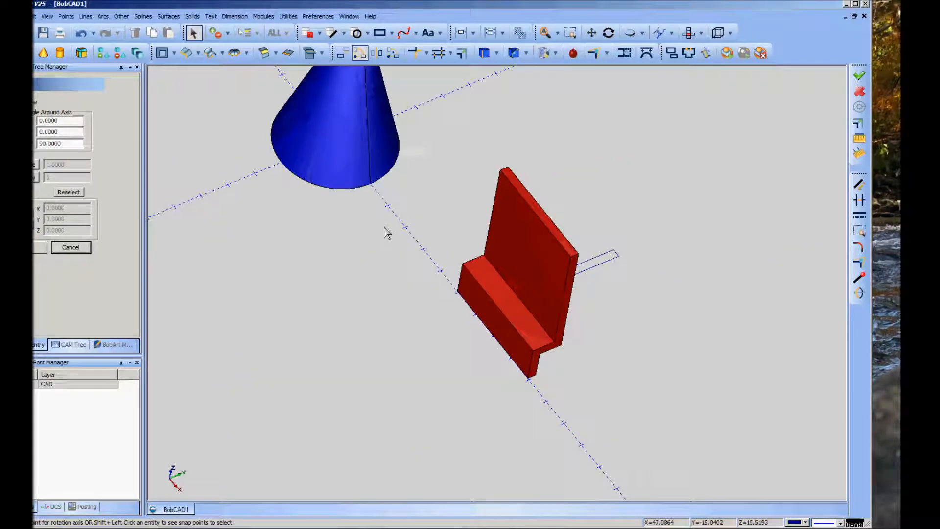
{"action": "scroll", "coordinate": [387, 233], "scroll_direction": "down", "scroll_amount": 3}
{"action": "middle_click_drag", "start_coordinate": [292, 296], "coordinate": [347, 382]}
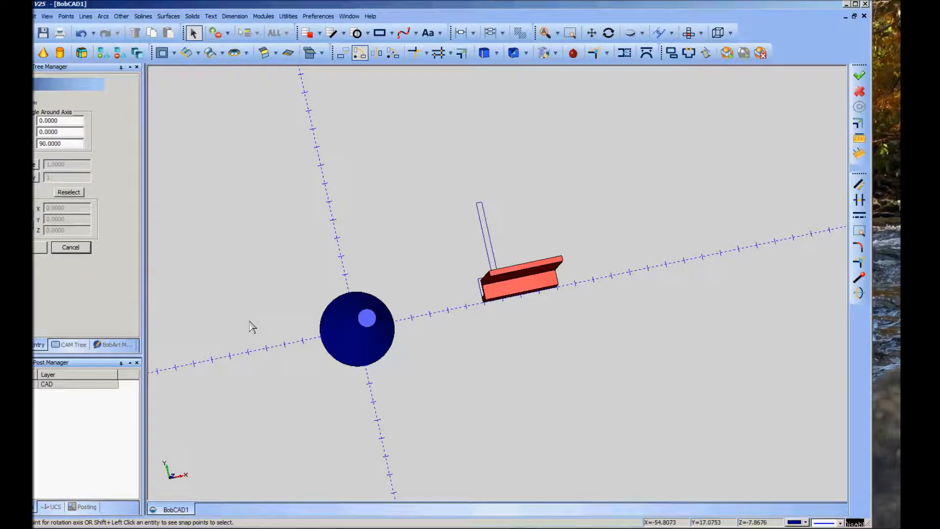
{"action": "middle_click_drag", "start_coordinate": [577, 374], "coordinate": [499, 323]}
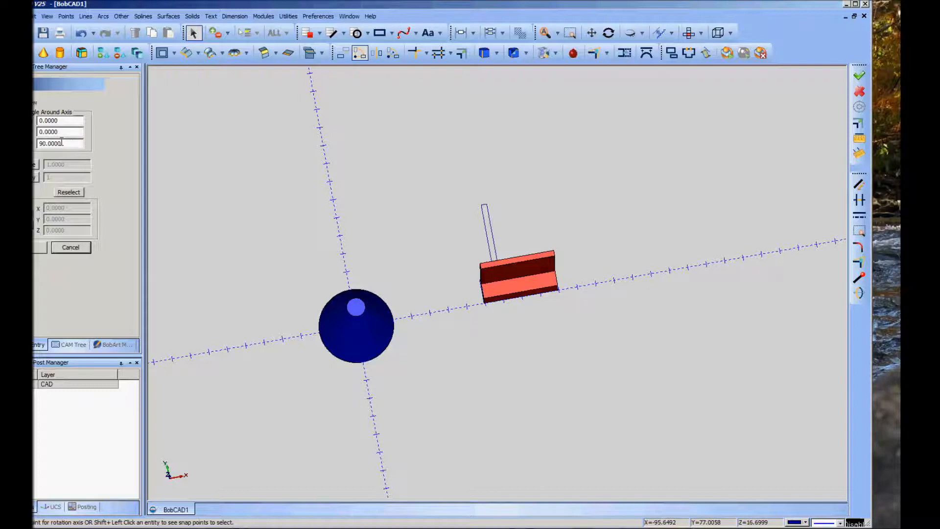
{"action": "left_click", "coordinate": [69, 250]}
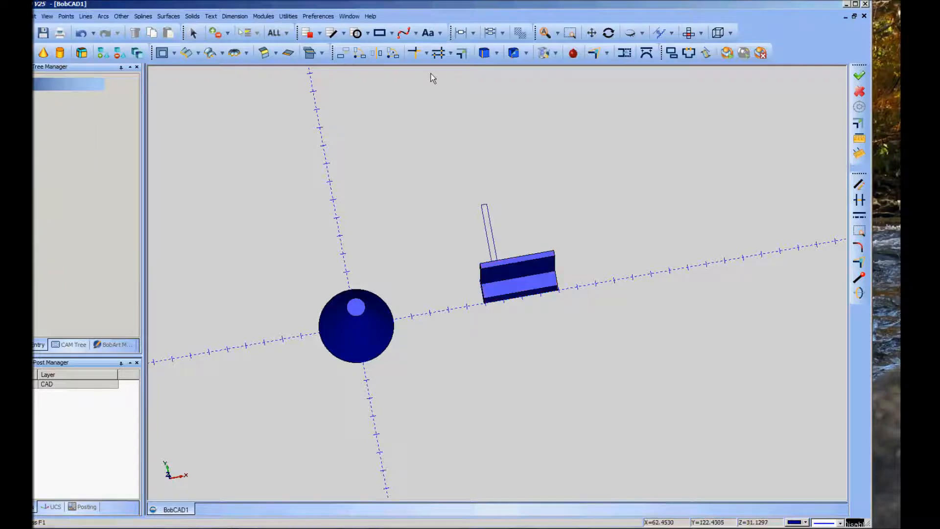
Translate the stepped solid by -69 along the X axis so that it intersects the cone
{"action": "left_click", "coordinate": [341, 52]}
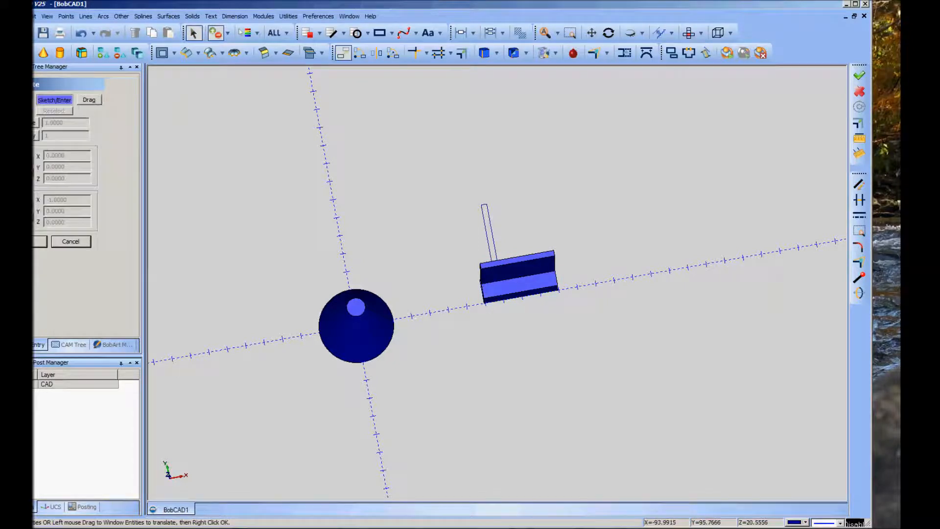
{"action": "left_click", "coordinate": [21, 100]}
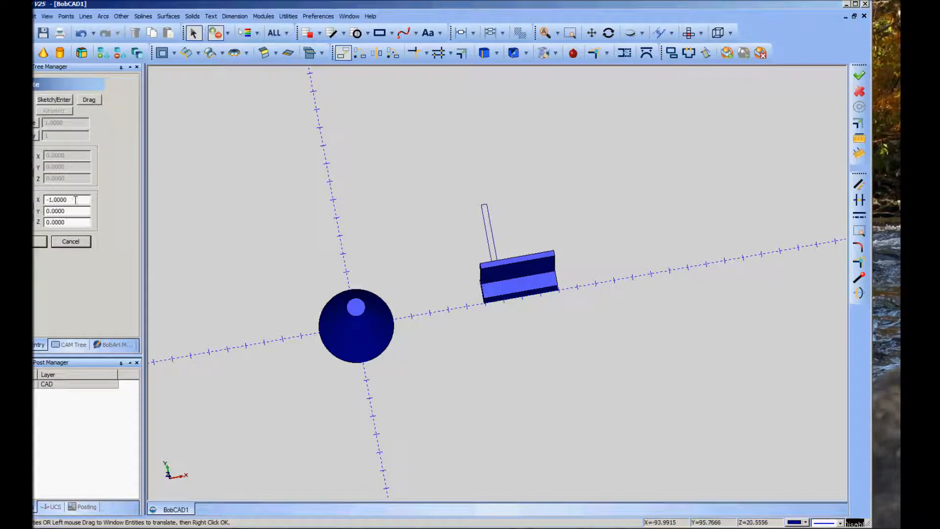
{"action": "key", "text": "BackSpace"}
{"action": "type", "text": "69"}
{"action": "left_click", "coordinate": [528, 297]}
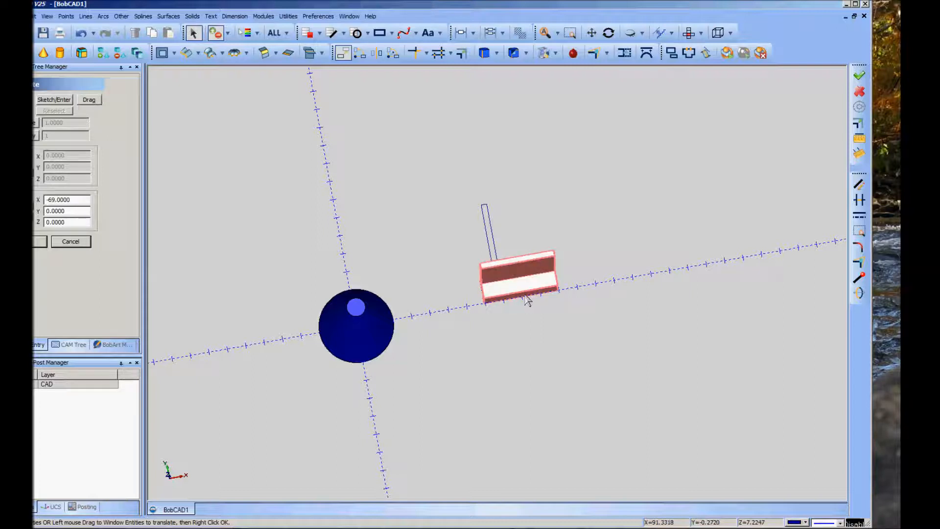
{"action": "right_click", "coordinate": [699, 216]}
{"action": "left_click", "coordinate": [731, 219]}
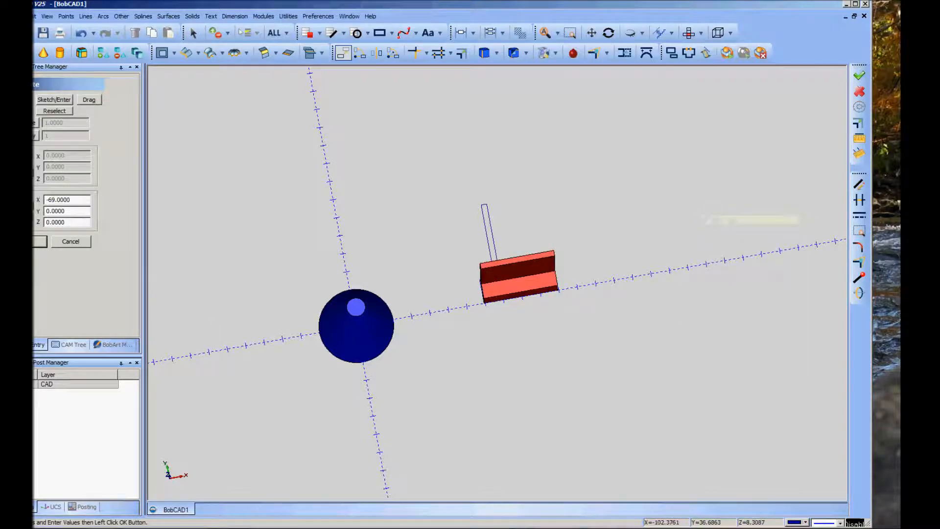
{"action": "left_click", "coordinate": [28, 241]}
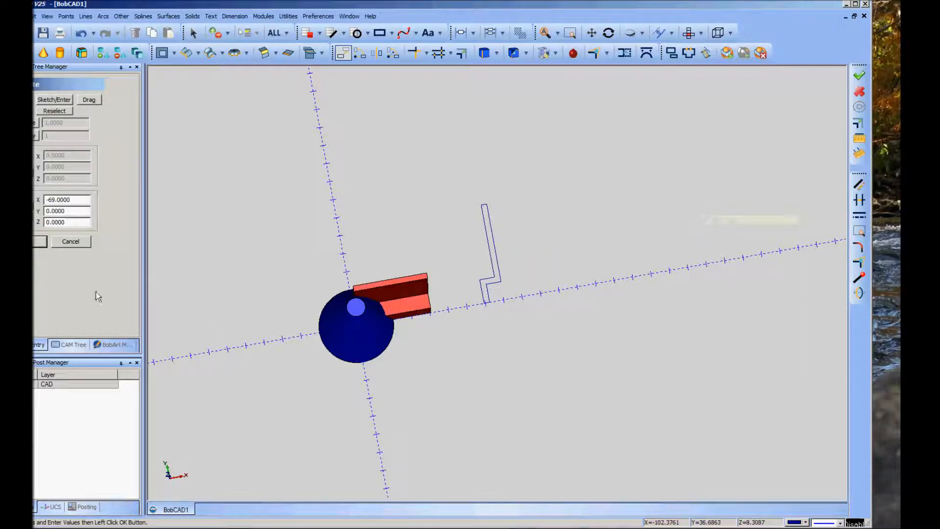
{"action": "middle_click_drag", "start_coordinate": [348, 421], "coordinate": [351, 353]}
{"action": "middle_click_drag", "start_coordinate": [368, 322], "coordinate": [437, 396], "text": "ctrl"}
{"action": "scroll", "coordinate": [438, 396], "scroll_direction": "up", "scroll_amount": 4}
{"action": "scroll", "coordinate": [619, 282], "scroll_direction": "down", "scroll_amount": 1}
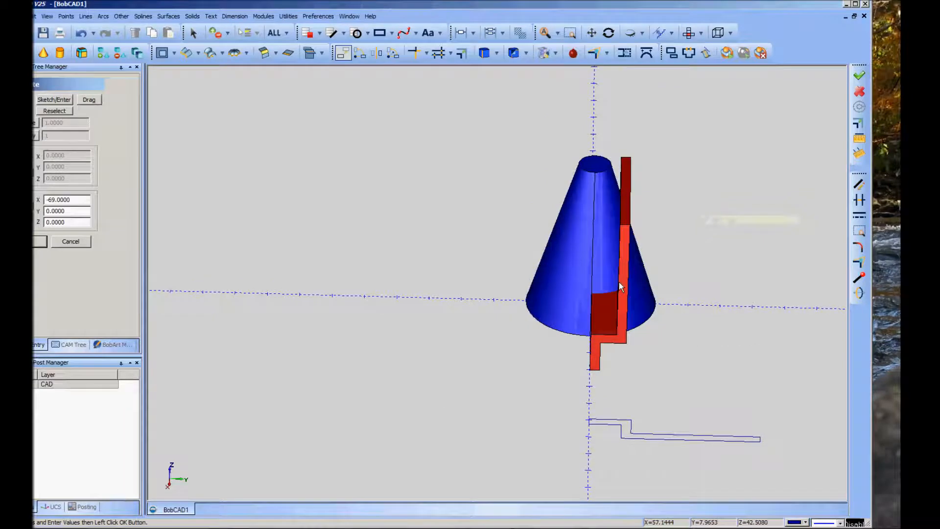
{"action": "middle_click_drag", "start_coordinate": [447, 342], "coordinate": [514, 431]}
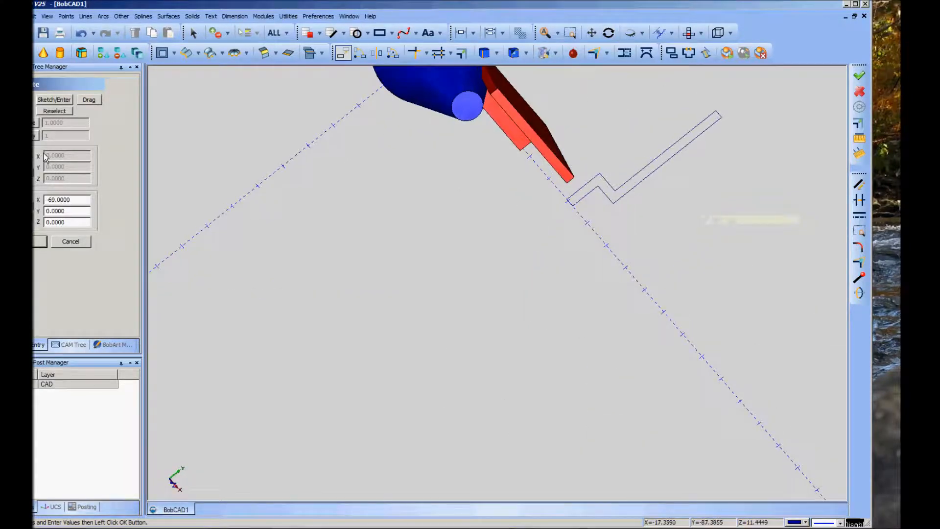
Translate the stepped solid by -8 along the Y axis with the X distance reset to 0, working in the top view
{"action": "left_click_drag", "start_coordinate": [75, 200], "coordinate": [46, 200]}
{"action": "key", "text": "Delete"}
{"action": "type", "text": "0"}
{"action": "right_click", "coordinate": [368, 252]}
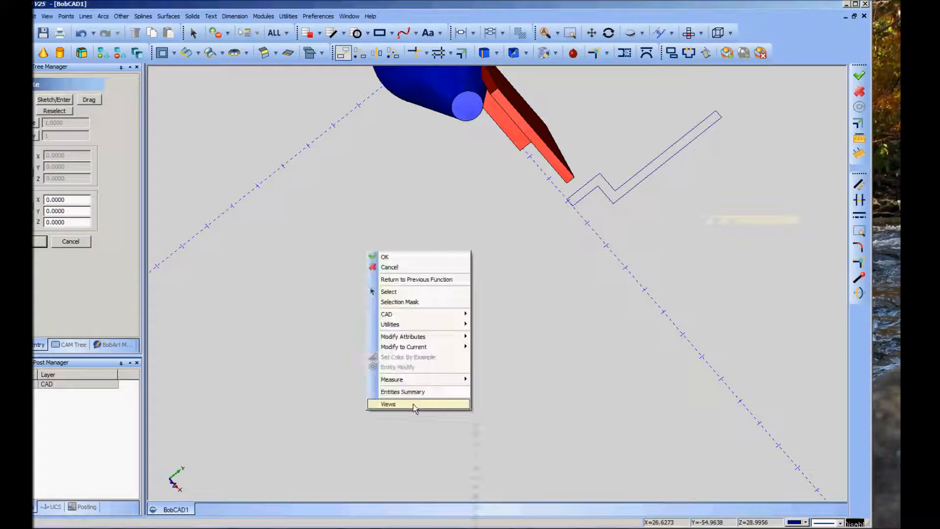
{"action": "mouse_move", "coordinate": [414, 408]}
{"action": "left_click", "coordinate": [486, 406]}
{"action": "middle_click_drag", "start_coordinate": [395, 332], "coordinate": [539, 350]}
{"action": "scroll", "coordinate": [536, 346], "scroll_direction": "up", "scroll_amount": 2}
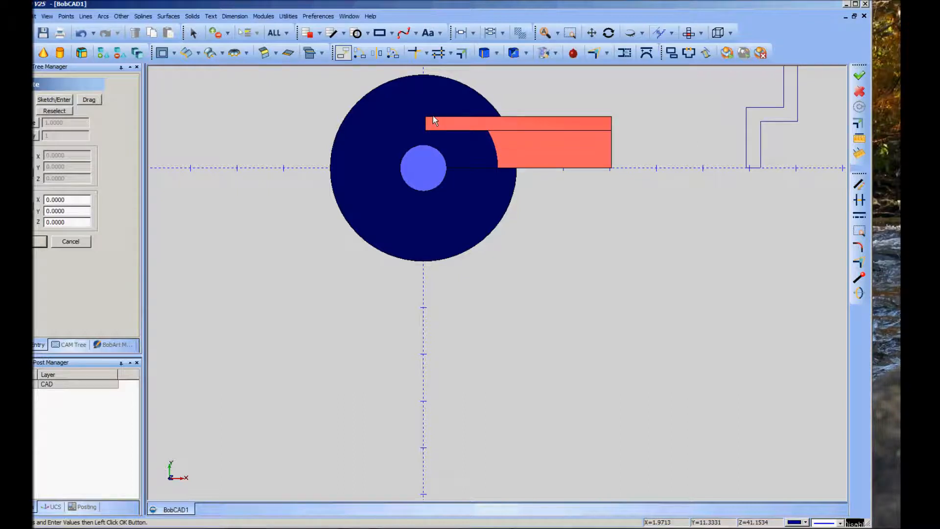
{"action": "key", "text": "BackSpace"}
{"action": "type", "text": "-8"}
{"action": "left_click", "coordinate": [35, 241]}
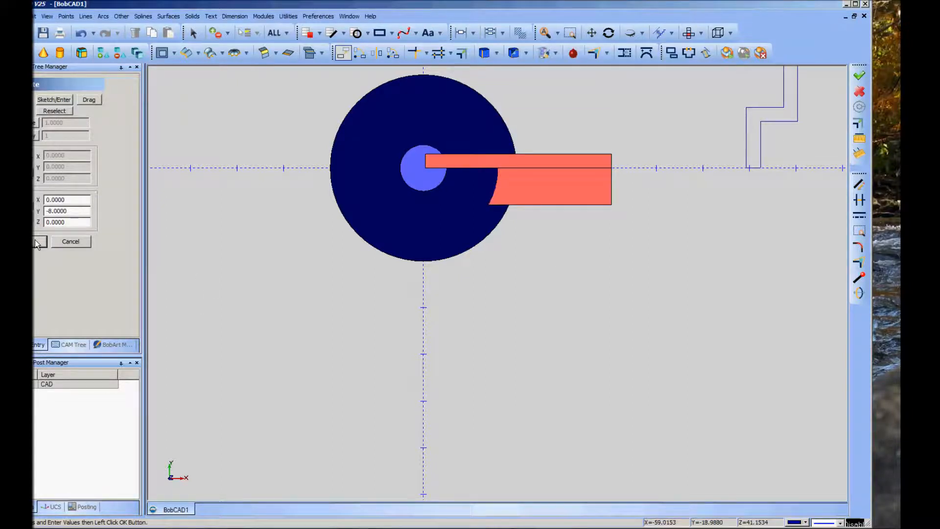
Examine the stepped solid's overlap with the cone from several angles and the top view, and end the translation
{"action": "middle_click_drag", "start_coordinate": [470, 384], "coordinate": [386, 319]}
{"action": "middle_click_drag", "start_coordinate": [460, 447], "coordinate": [570, 372]}
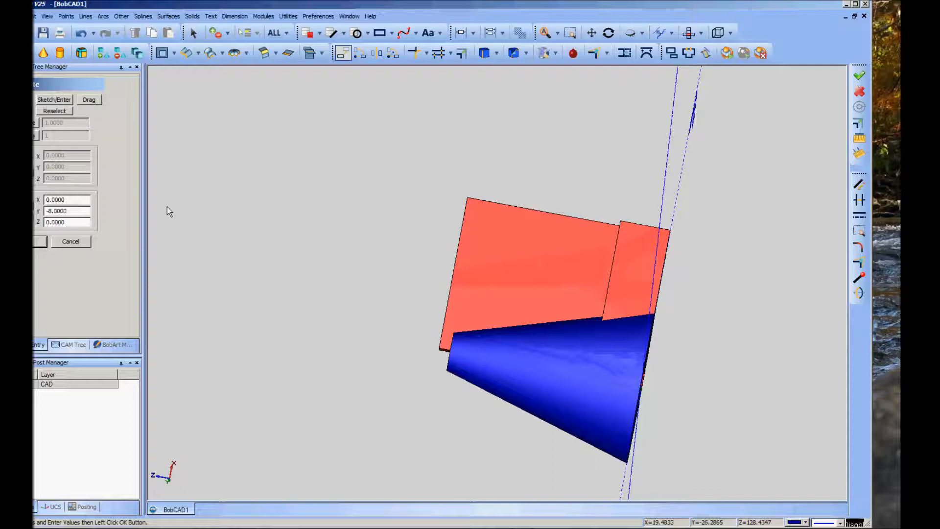
{"action": "right_click", "coordinate": [287, 201]}
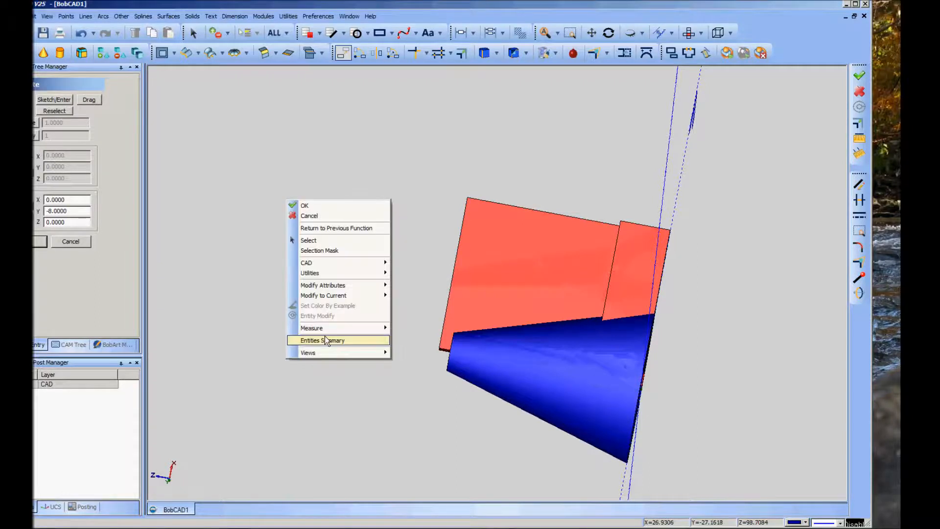
{"action": "mouse_move", "coordinate": [324, 355]}
{"action": "left_click", "coordinate": [416, 356]}
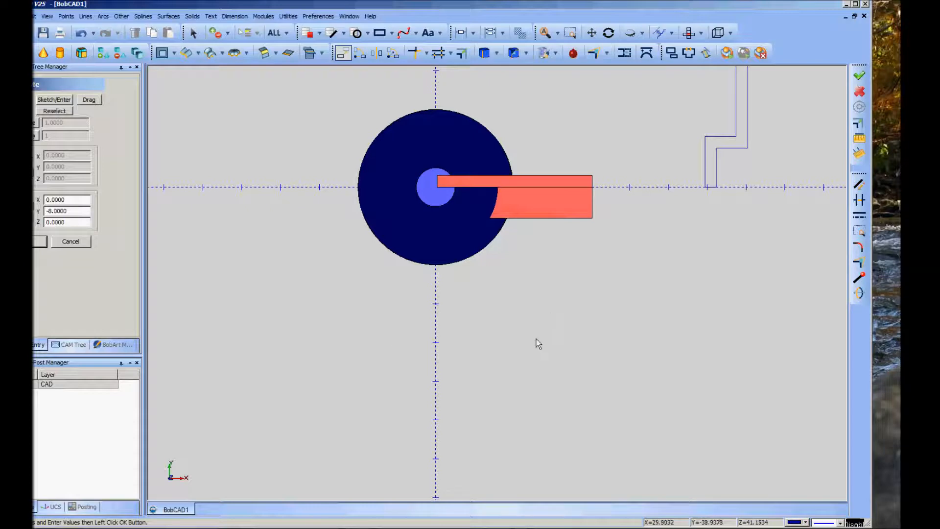
{"action": "middle_click_drag", "start_coordinate": [532, 337], "coordinate": [529, 331]}
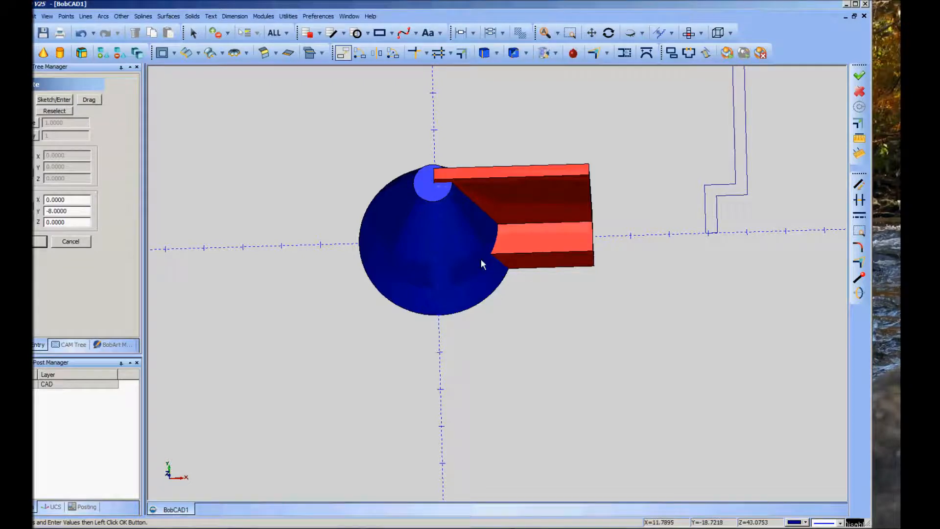
{"action": "left_click", "coordinate": [73, 242]}
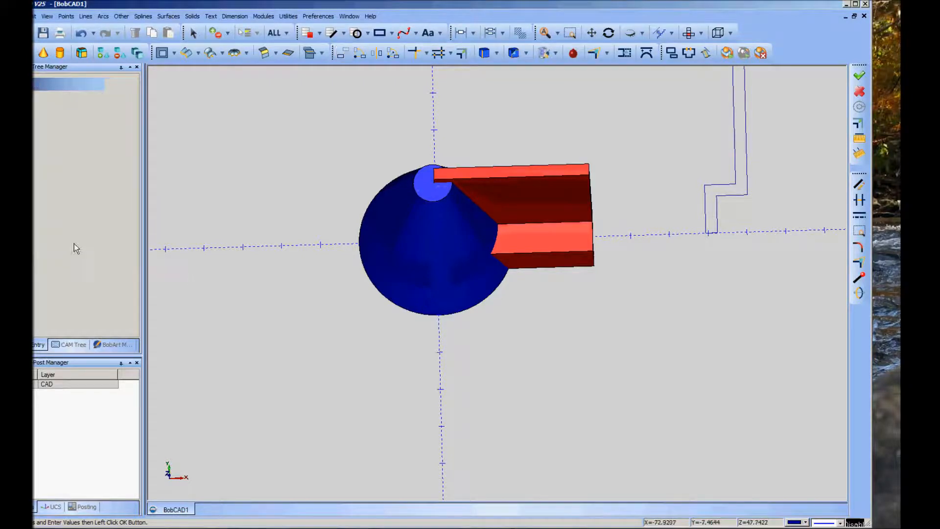
Subtract the cone from the stepped solid with a Boolean Subtract
{"action": "middle_click_drag", "start_coordinate": [278, 293], "coordinate": [302, 294]}
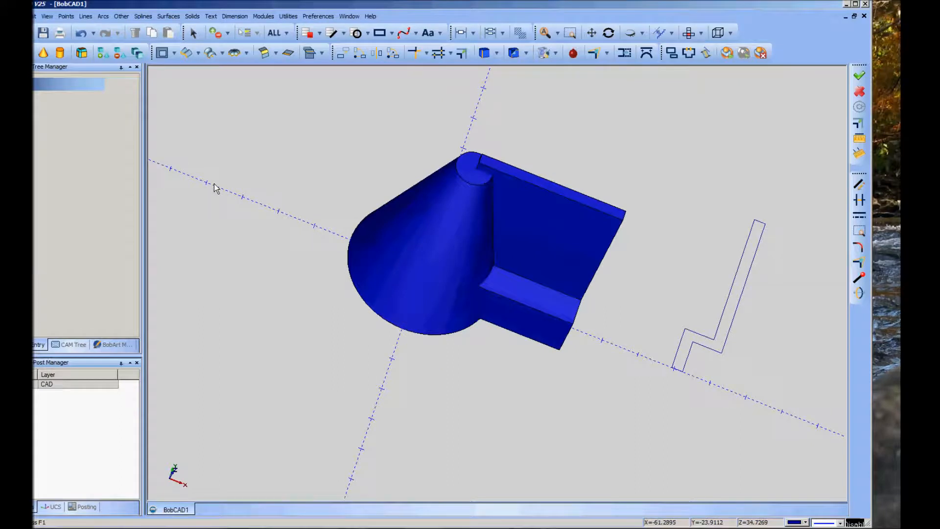
{"action": "left_click", "coordinate": [120, 53]}
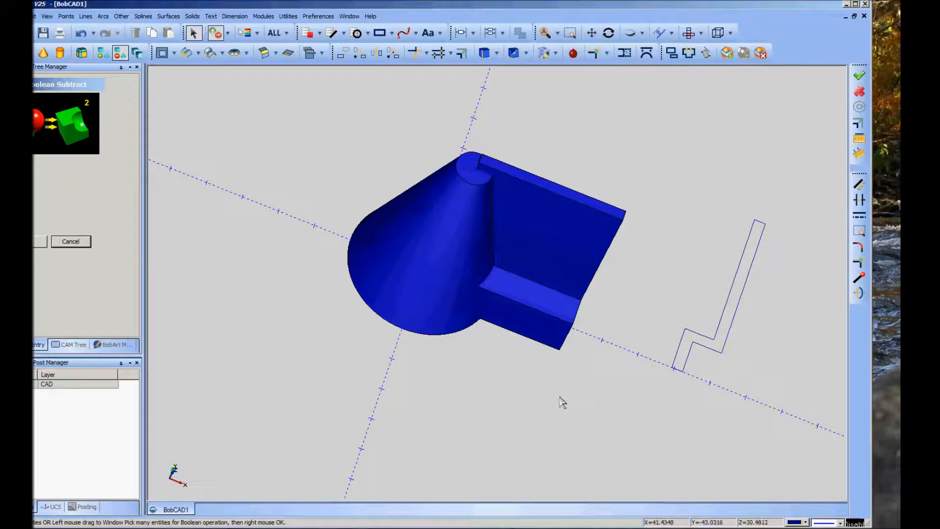
{"action": "left_click", "coordinate": [562, 262]}
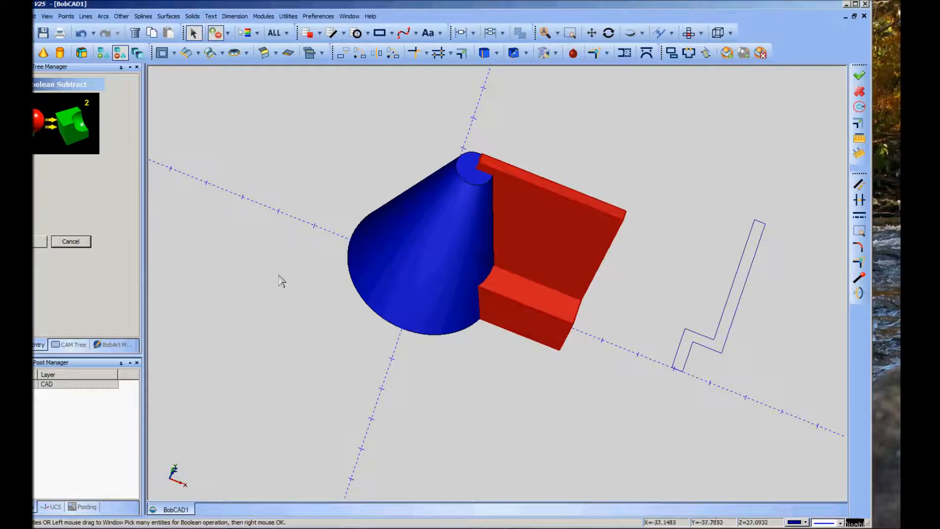
{"action": "left_click", "coordinate": [382, 235]}
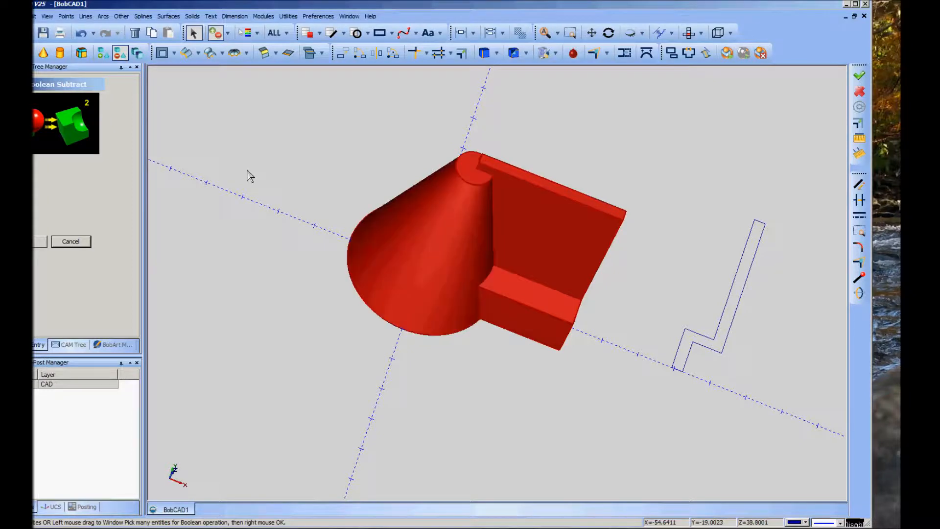
{"action": "right_click", "coordinate": [251, 172]}
{"action": "left_click", "coordinate": [294, 178]}
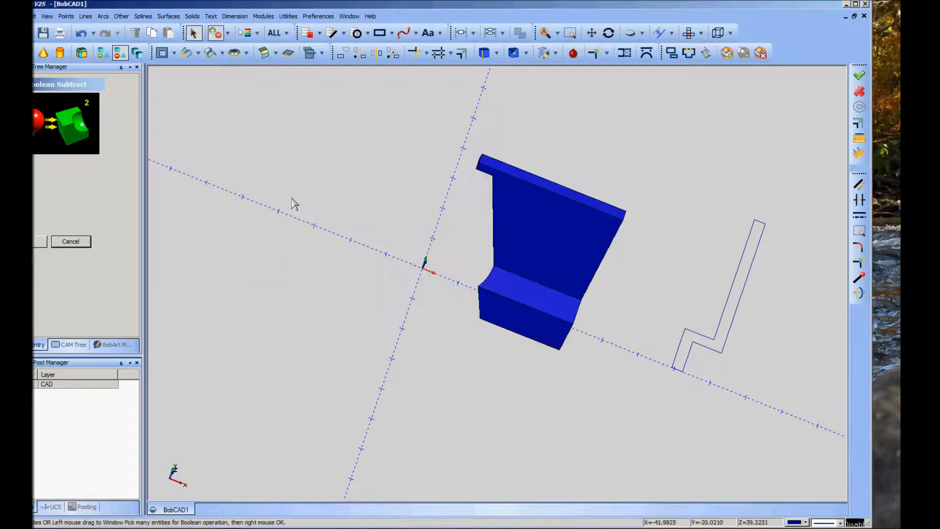
Examine the conical cut at the end of the stepped solid from several angles and end the Boolean Subtract
{"action": "middle_click_drag", "start_coordinate": [349, 308], "coordinate": [579, 249]}
{"action": "scroll", "coordinate": [536, 250], "scroll_direction": "down", "scroll_amount": 1}
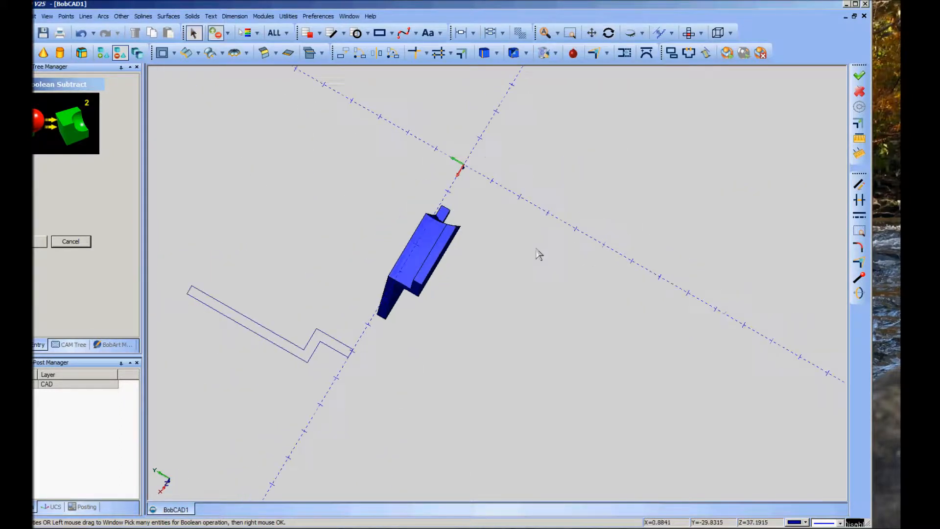
{"action": "scroll", "coordinate": [532, 249], "scroll_direction": "up", "scroll_amount": 5}
{"action": "middle_click_drag", "start_coordinate": [456, 231], "coordinate": [520, 365]}
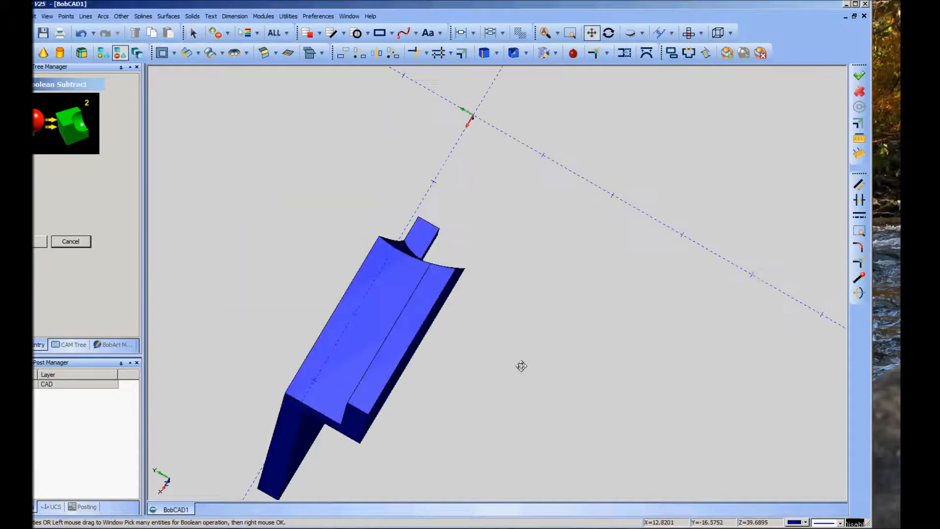
{"action": "scroll", "coordinate": [529, 373], "scroll_direction": "up", "scroll_amount": 5}
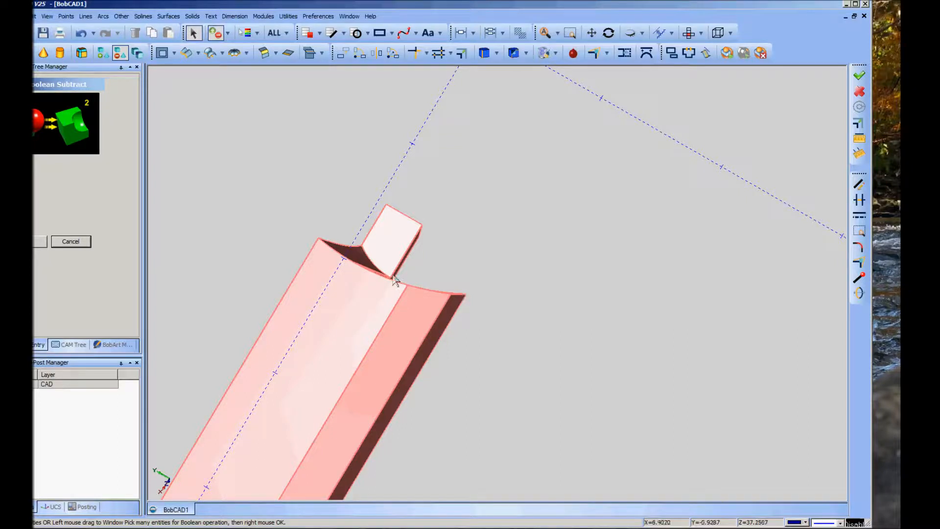
{"action": "middle_click_drag", "start_coordinate": [302, 183], "coordinate": [301, 205]}
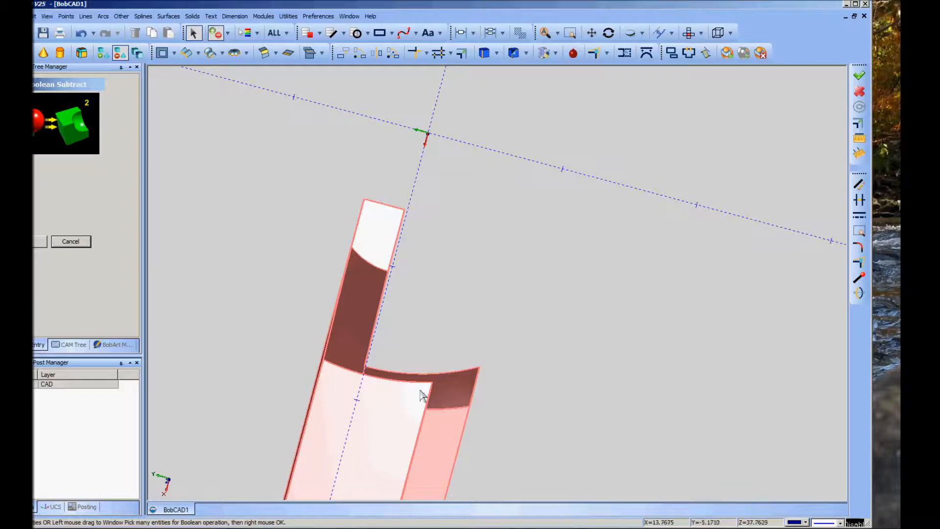
{"action": "middle_click_drag", "start_coordinate": [241, 233], "coordinate": [458, 322]}
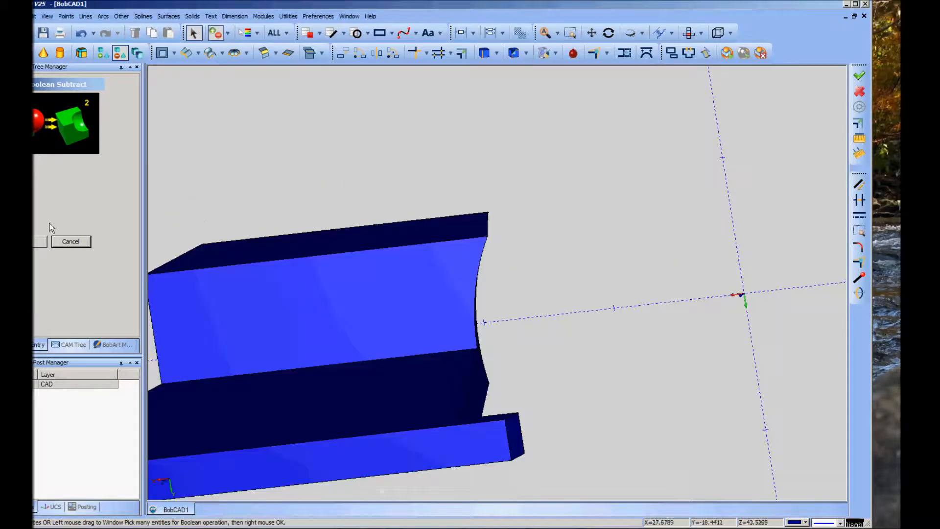
{"action": "left_click", "coordinate": [73, 242]}
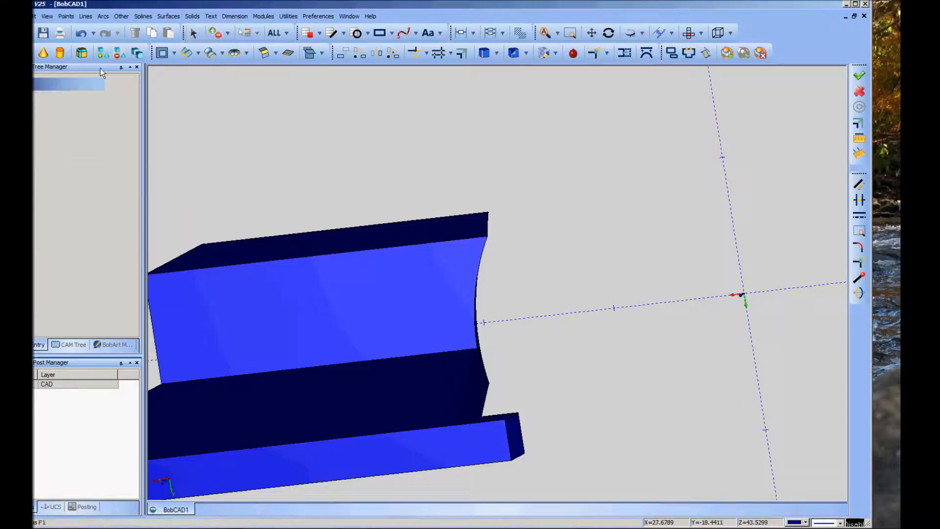
Create another cone at the origin with top 5, base 20 and height 50, and check how it meets the stepped solid
{"action": "left_click", "coordinate": [47, 55]}
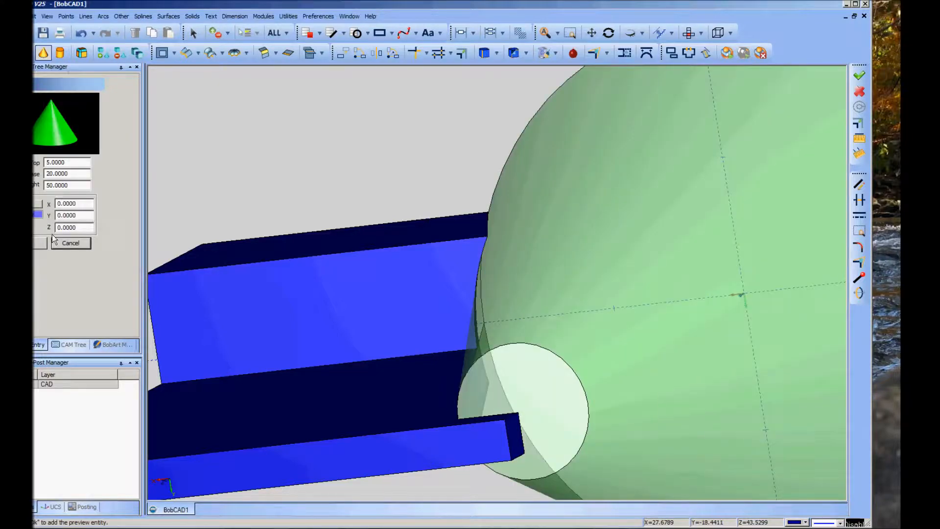
{"action": "left_click", "coordinate": [40, 247]}
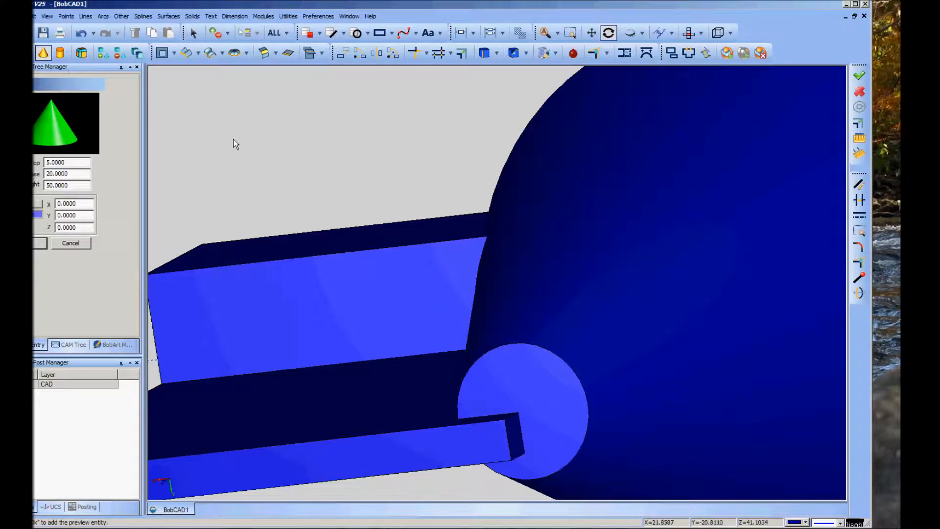
{"action": "middle_click_drag", "start_coordinate": [235, 145], "coordinate": [309, 153]}
{"action": "middle_click_drag", "start_coordinate": [529, 105], "coordinate": [582, 235]}
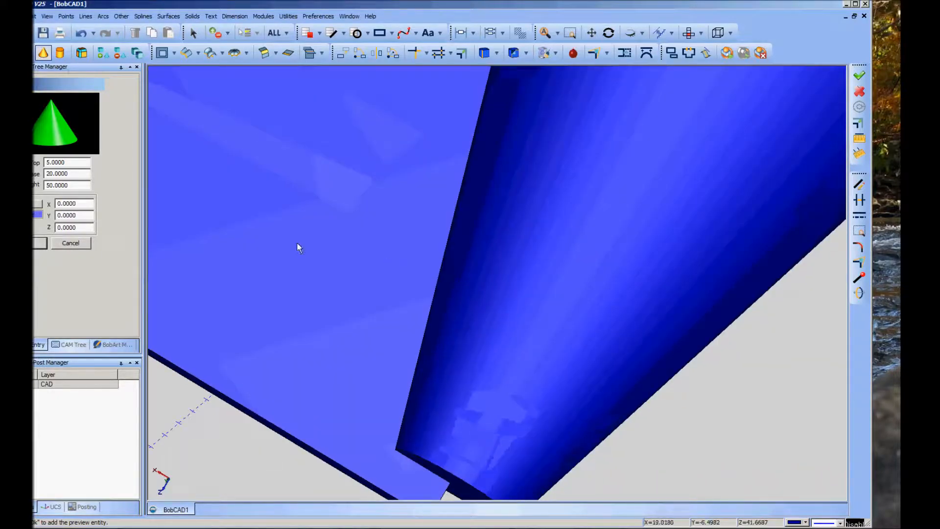
{"action": "right_click", "coordinate": [322, 237]}
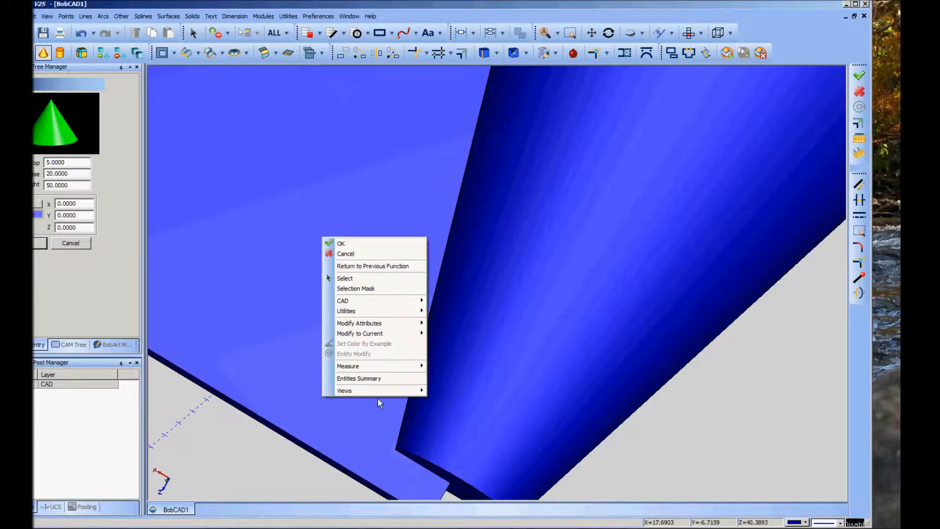
{"action": "mouse_move", "coordinate": [380, 390]}
{"action": "left_click", "coordinate": [458, 401]}
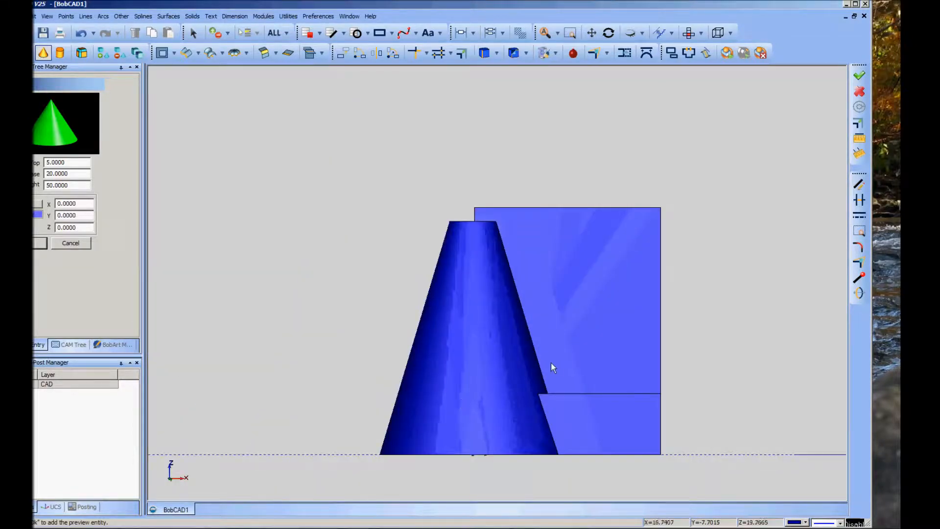
{"action": "middle_click_drag", "start_coordinate": [763, 390], "coordinate": [590, 326]}
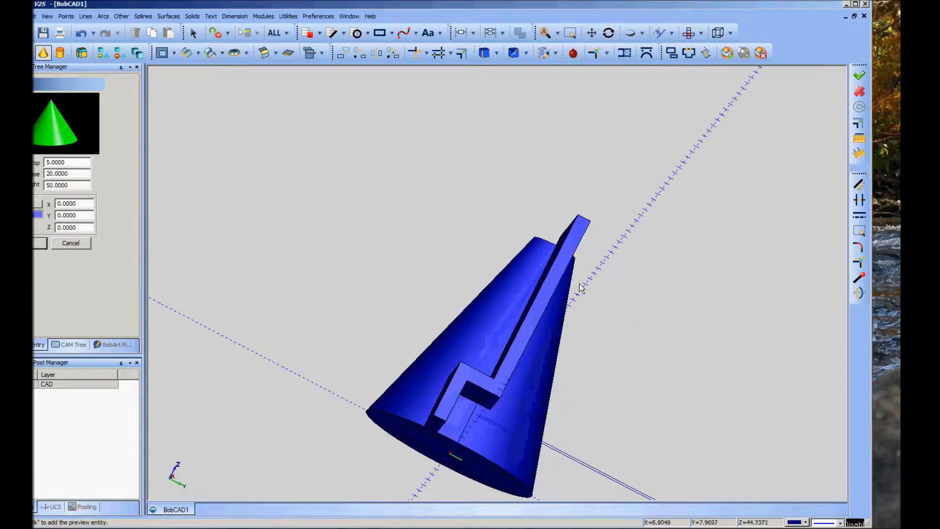
{"action": "middle_click_drag", "start_coordinate": [429, 431], "coordinate": [488, 324]}
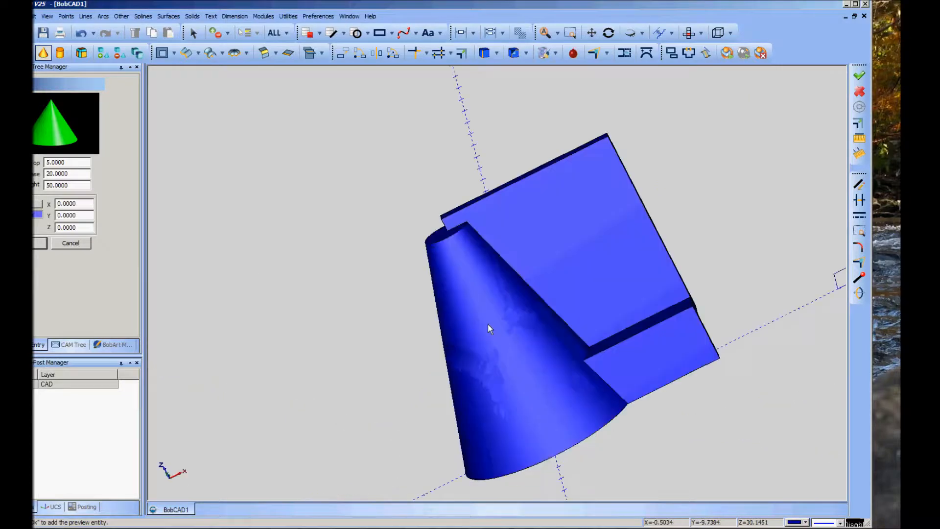
{"action": "left_click", "coordinate": [69, 243]}
Translate the stepped solid by -1 along the X axis with the Y distance reset to 0
{"action": "left_click", "coordinate": [343, 52]}
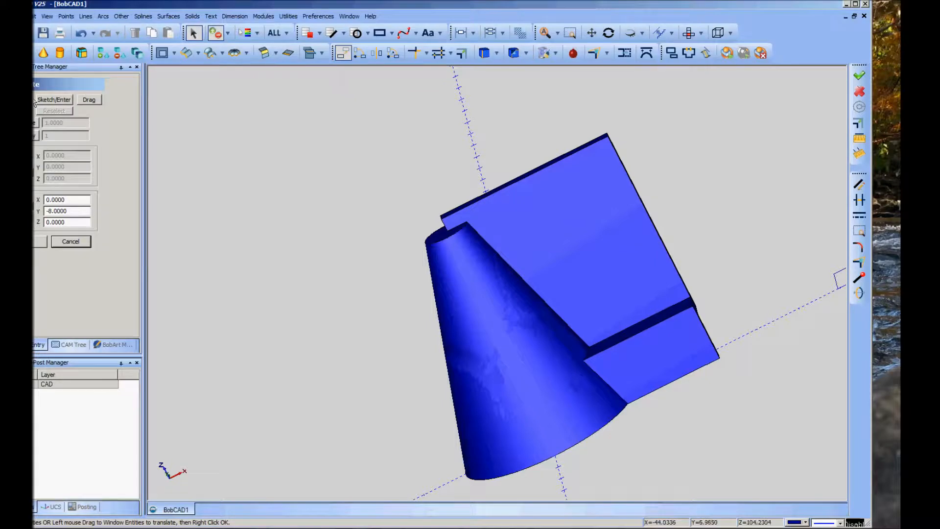
{"action": "left_click", "coordinate": [75, 212]}
{"action": "double_click", "coordinate": [74, 212]}
{"action": "key", "text": "BackSpace"}
{"action": "type", "text": "0"}
{"action": "left_click", "coordinate": [47, 200]}
{"action": "key", "text": "Delete"}
{"action": "type", "text": "-1"}
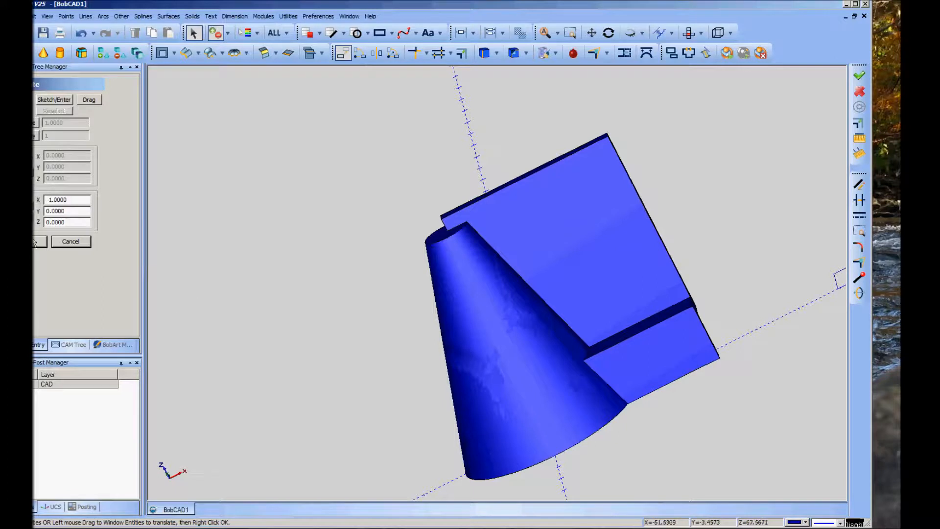
{"action": "left_click", "coordinate": [603, 206]}
{"action": "right_click", "coordinate": [328, 153]}
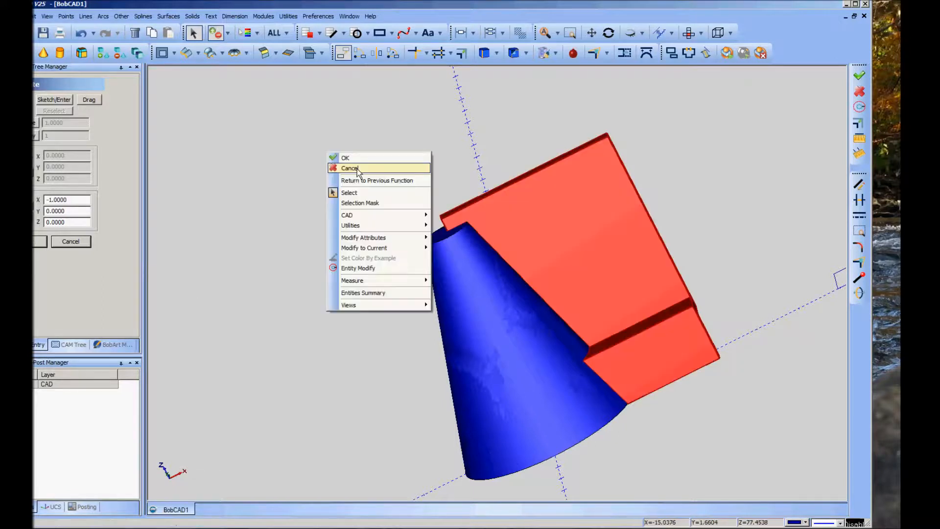
{"action": "left_click", "coordinate": [357, 158]}
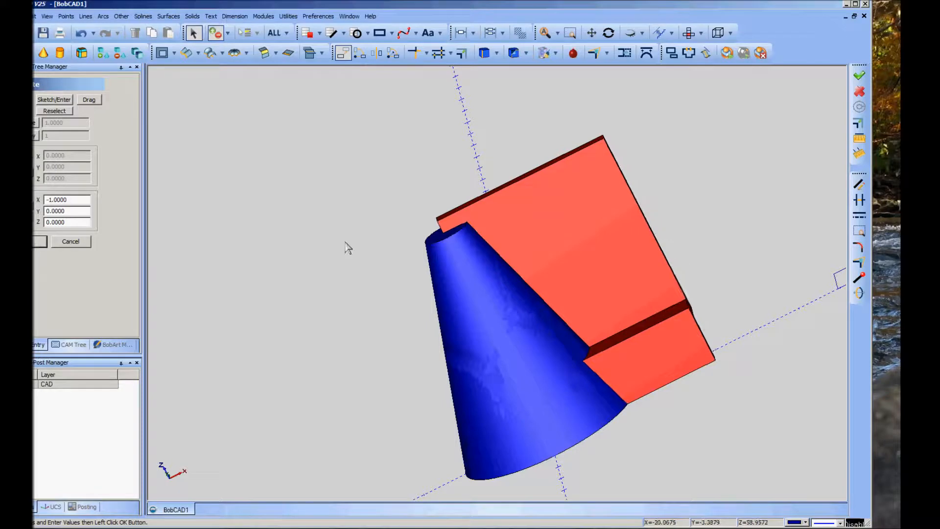
{"action": "left_click", "coordinate": [69, 246]}
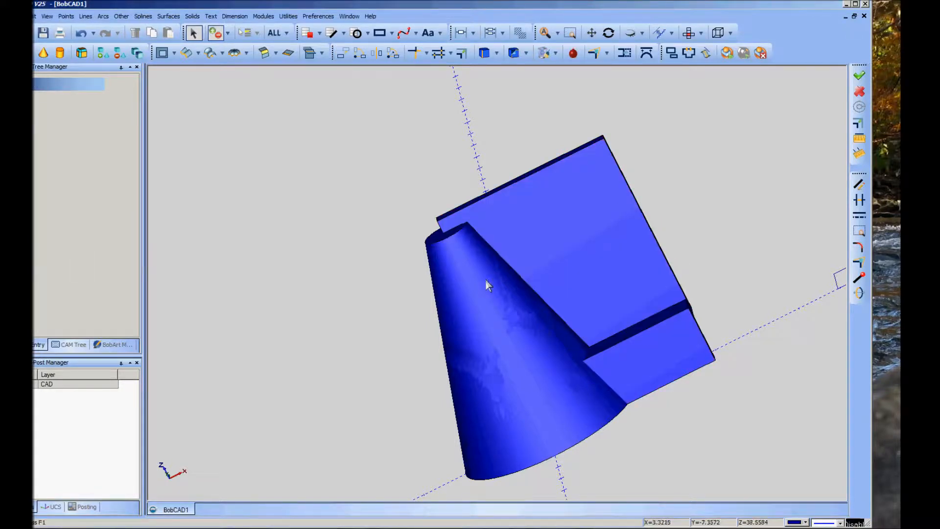
Subtract the stepped solid from the cone with a Boolean Subtract
{"action": "left_click", "coordinate": [120, 52]}
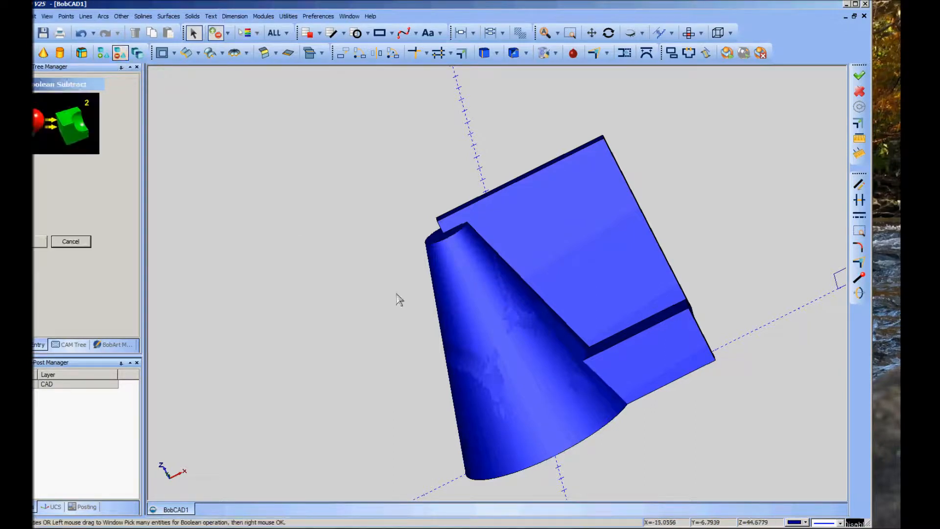
{"action": "left_click", "coordinate": [479, 343]}
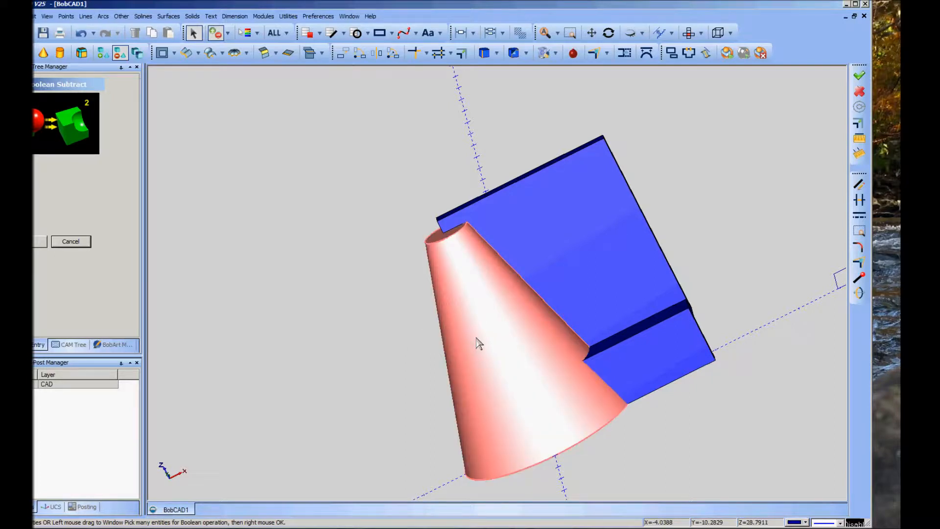
{"action": "left_click", "coordinate": [555, 218]}
{"action": "right_click", "coordinate": [435, 179]}
{"action": "left_click", "coordinate": [455, 182]}
Examine the stepped groove cut into the cone's side from several angles and end the Boolean Subtract
{"action": "middle_click_drag", "start_coordinate": [662, 282], "coordinate": [595, 317]}
{"action": "scroll", "coordinate": [622, 321], "scroll_direction": "up", "scroll_amount": 3}
{"action": "scroll", "coordinate": [624, 322], "scroll_direction": "up", "scroll_amount": 1}
{"action": "middle_click_drag", "start_coordinate": [761, 213], "coordinate": [669, 134], "text": "ctrl"}
{"action": "scroll", "coordinate": [670, 133], "scroll_direction": "down", "scroll_amount": 1}
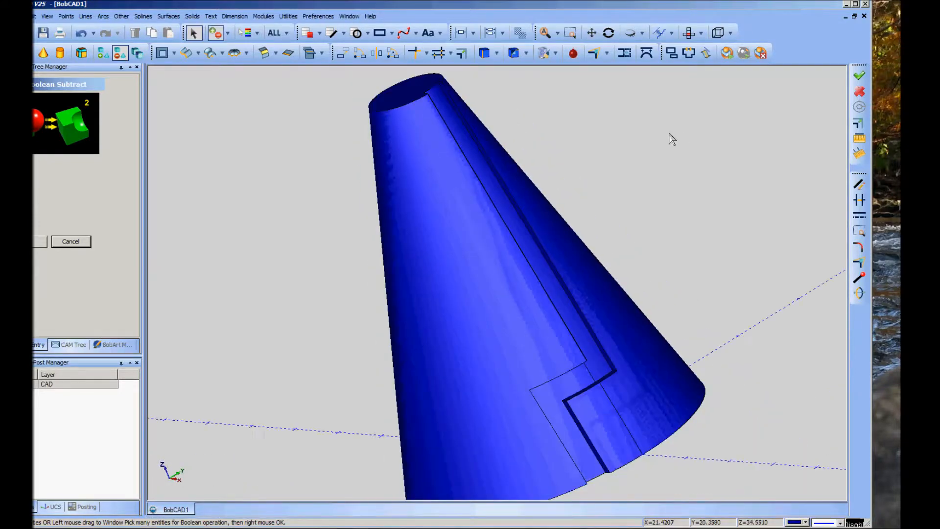
{"action": "middle_click_drag", "start_coordinate": [669, 230], "coordinate": [672, 260]}
{"action": "left_click_drag", "start_coordinate": [657, 255], "coordinate": [630, 243]}
{"action": "middle_click_drag", "start_coordinate": [630, 243], "coordinate": [586, 264]}
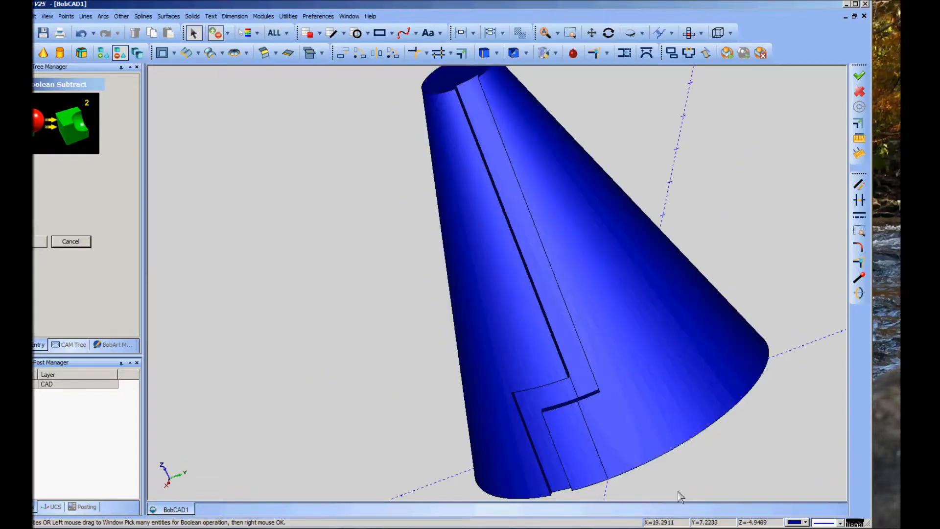
{"action": "scroll", "coordinate": [681, 496], "scroll_direction": "down", "scroll_amount": 3}
{"action": "middle_click_drag", "start_coordinate": [541, 431], "coordinate": [574, 430]}
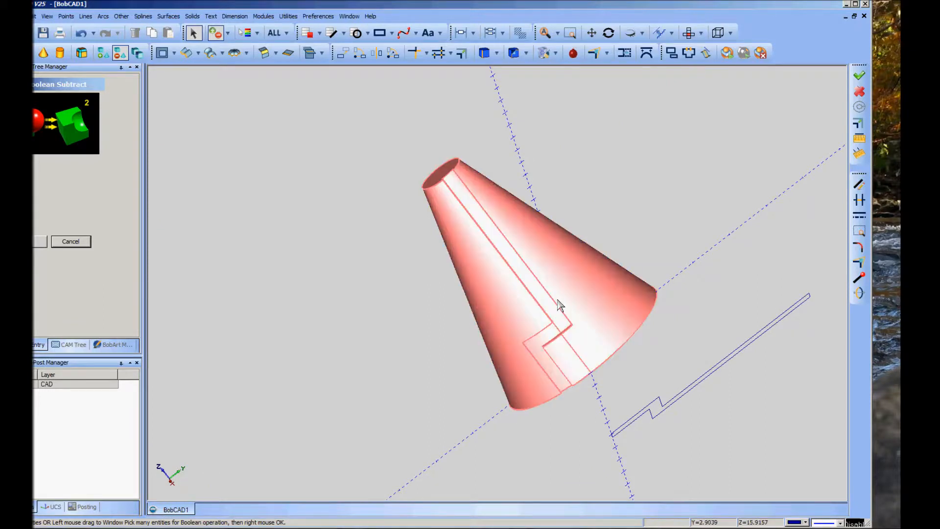
{"action": "middle_click_drag", "start_coordinate": [308, 238], "coordinate": [388, 304]}
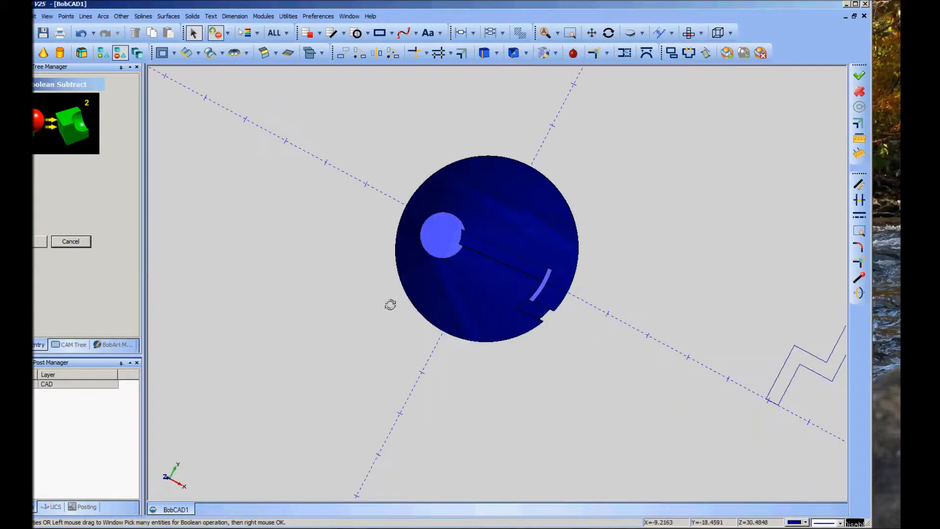
{"action": "middle_click_drag", "start_coordinate": [587, 372], "coordinate": [613, 374]}
{"action": "middle_click_drag", "start_coordinate": [650, 348], "coordinate": [602, 311]}
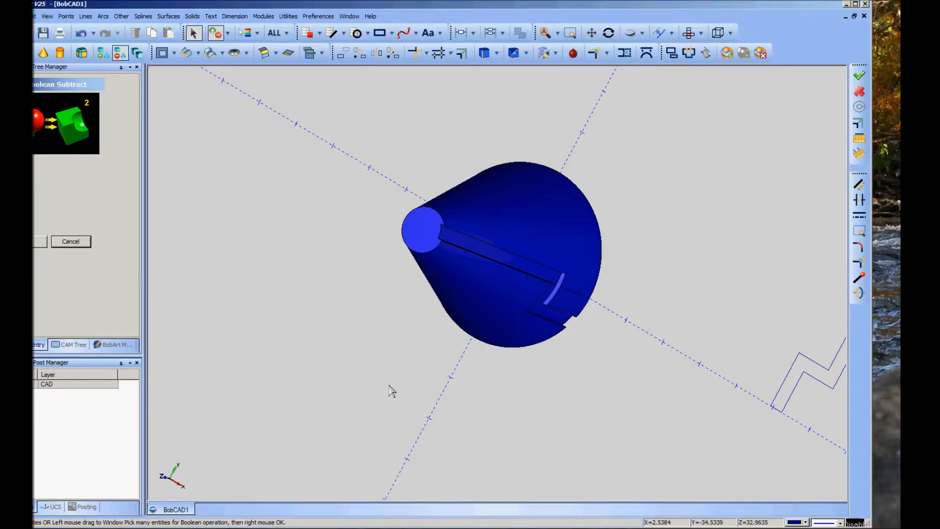
{"action": "middle_click_drag", "start_coordinate": [391, 392], "coordinate": [585, 239]}
{"action": "middle_click_drag", "start_coordinate": [554, 302], "coordinate": [435, 340]}
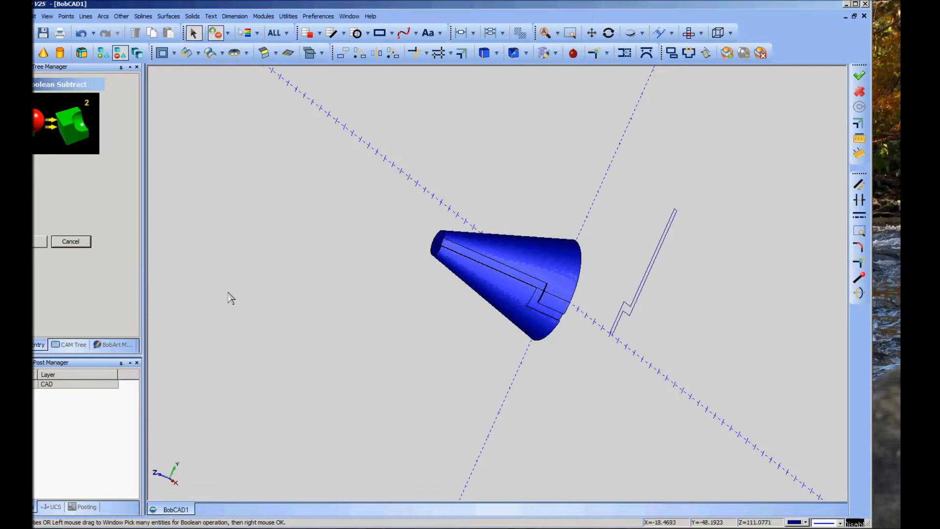
{"action": "left_click", "coordinate": [71, 242]}
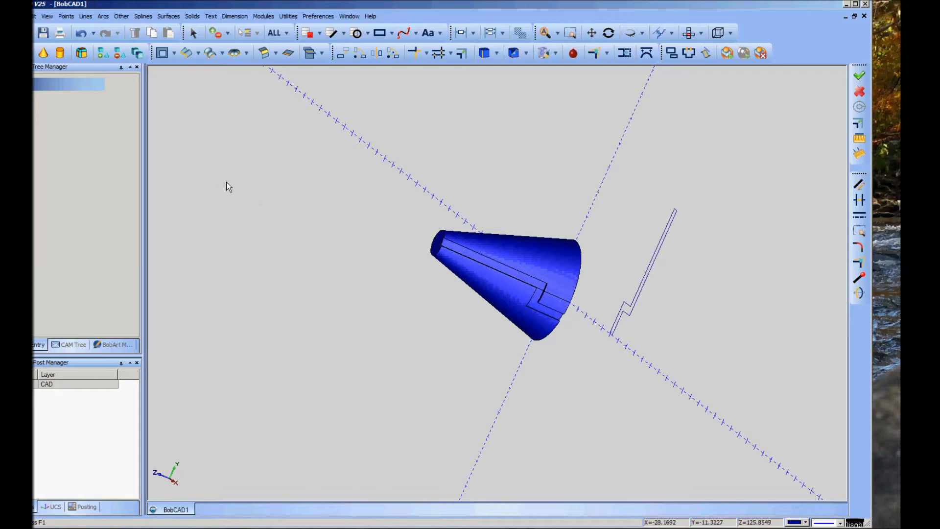
Extract the edges of the grooved cone solid and end the command
{"action": "mouse_move", "coordinate": [234, 184]}
{"action": "middle_mouse_down"}
{"action": "mouse_move", "coordinate": [295, 212]}
{"action": "mouse_move", "coordinate": [319, 237]}
{"action": "mouse_move", "coordinate": [300, 180]}
{"action": "middle_mouse_up"}
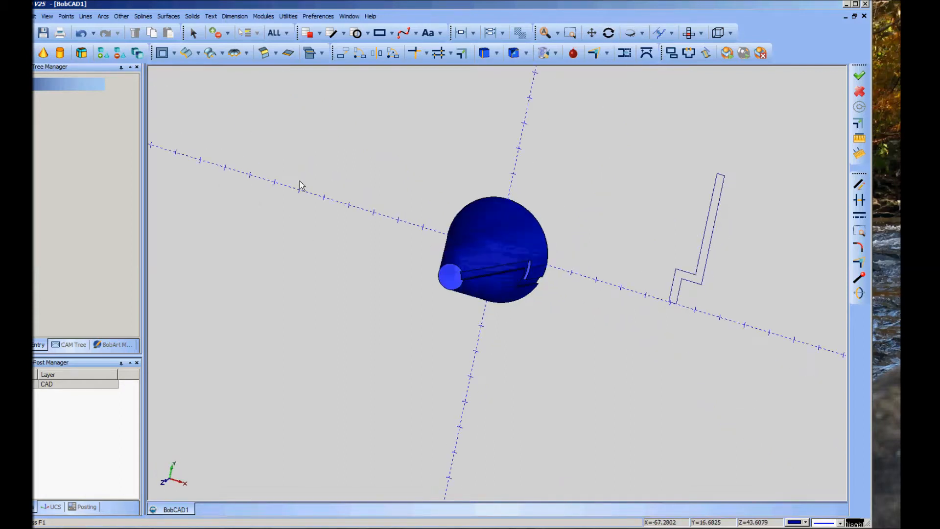
{"action": "left_click", "coordinate": [293, 19]}
{"action": "mouse_move", "coordinate": [309, 104]}
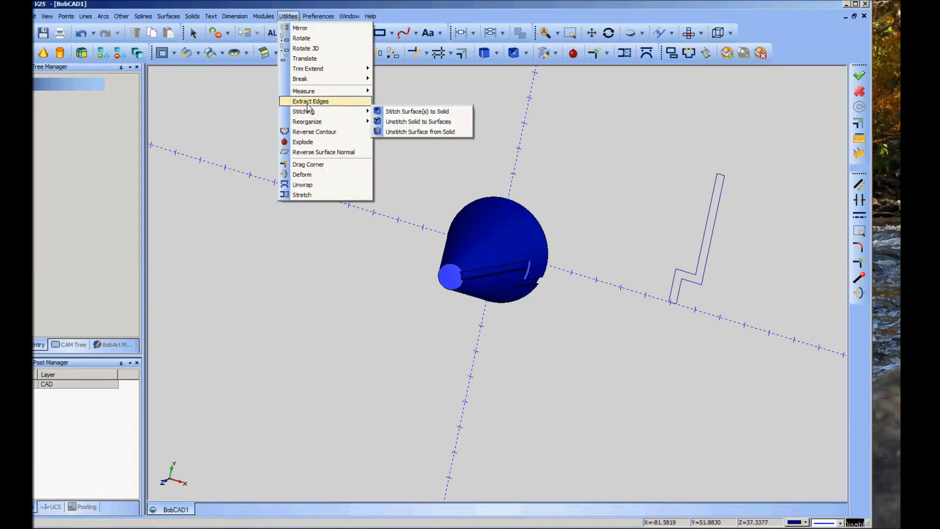
{"action": "left_click", "coordinate": [396, 112]}
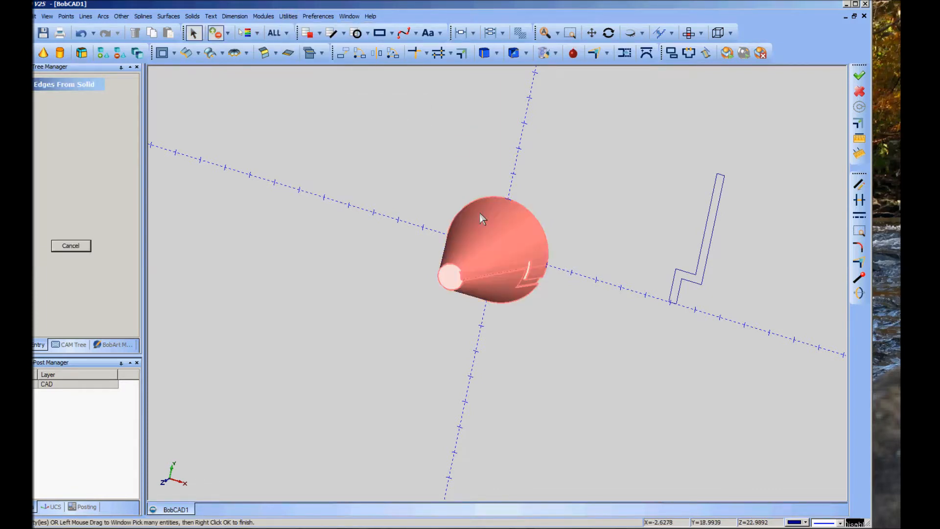
{"action": "left_click", "coordinate": [485, 225]}
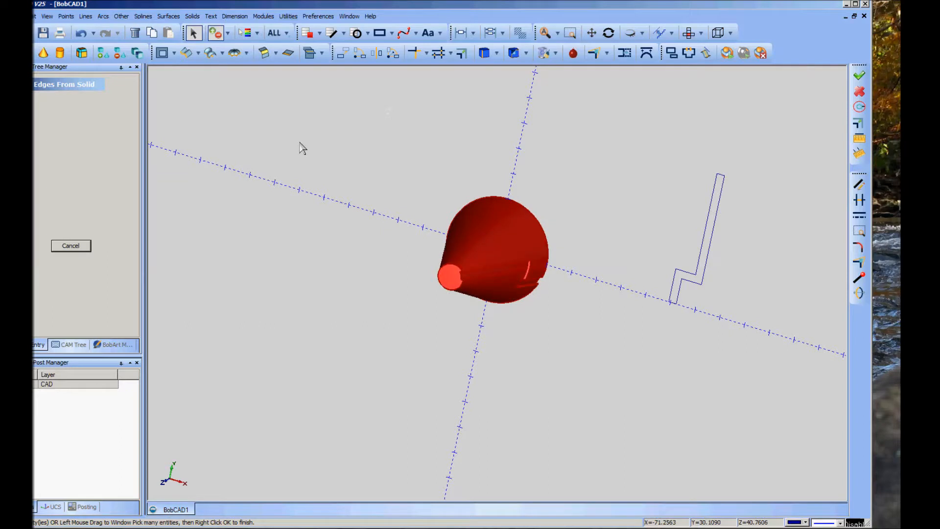
{"action": "right_click", "coordinate": [303, 148]}
{"action": "left_click", "coordinate": [324, 151]}
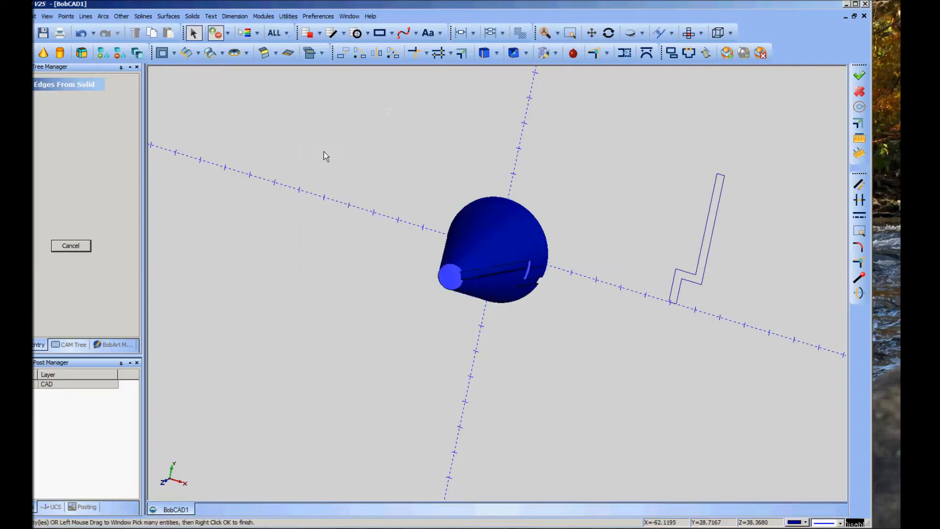
{"action": "left_click", "coordinate": [69, 246]}
Translate the grooved cone solid freehand toward negative X, clear of its extracted edges, and end the command
{"action": "left_click", "coordinate": [343, 53]}
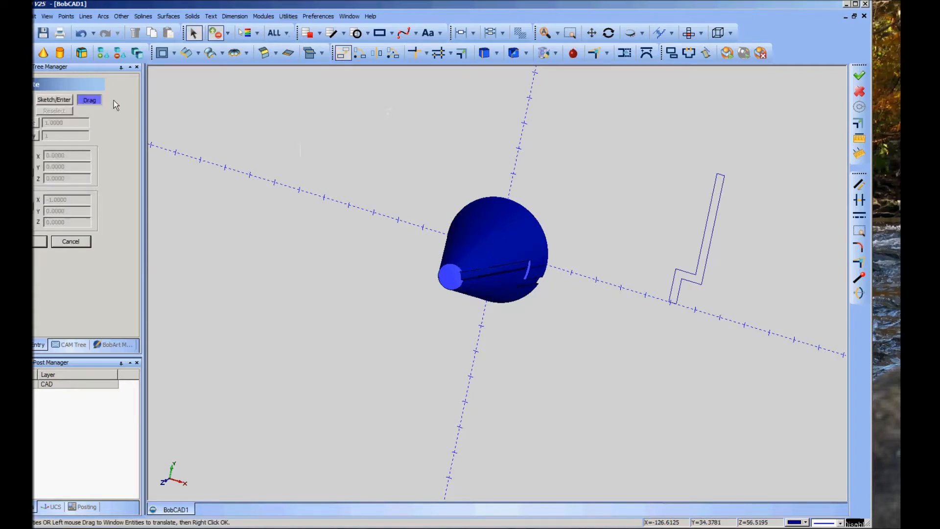
{"action": "left_click", "coordinate": [456, 211]}
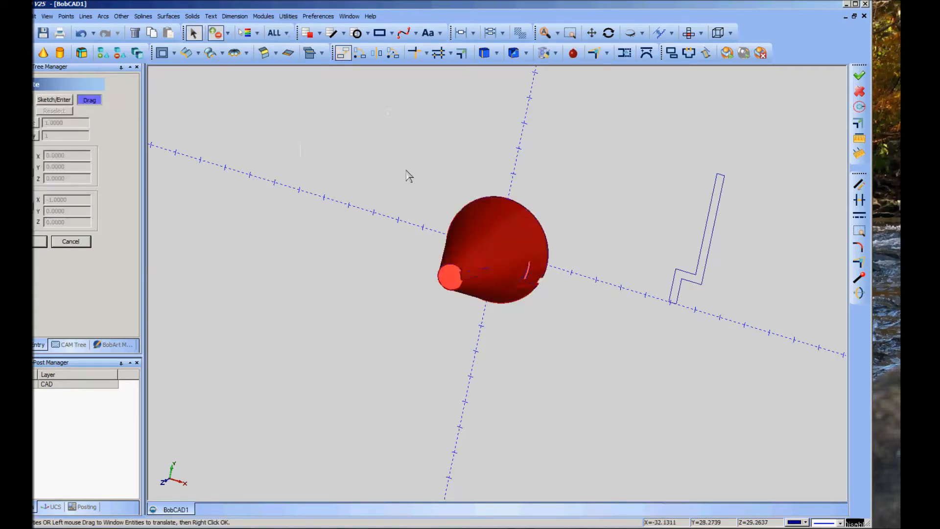
{"action": "right_click", "coordinate": [349, 164]}
{"action": "left_click", "coordinate": [368, 165]}
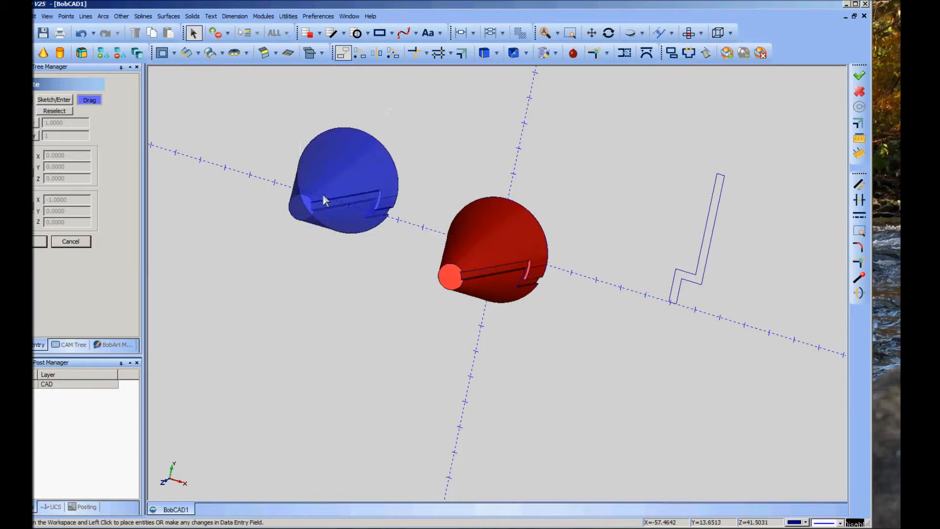
{"action": "left_click", "coordinate": [283, 187]}
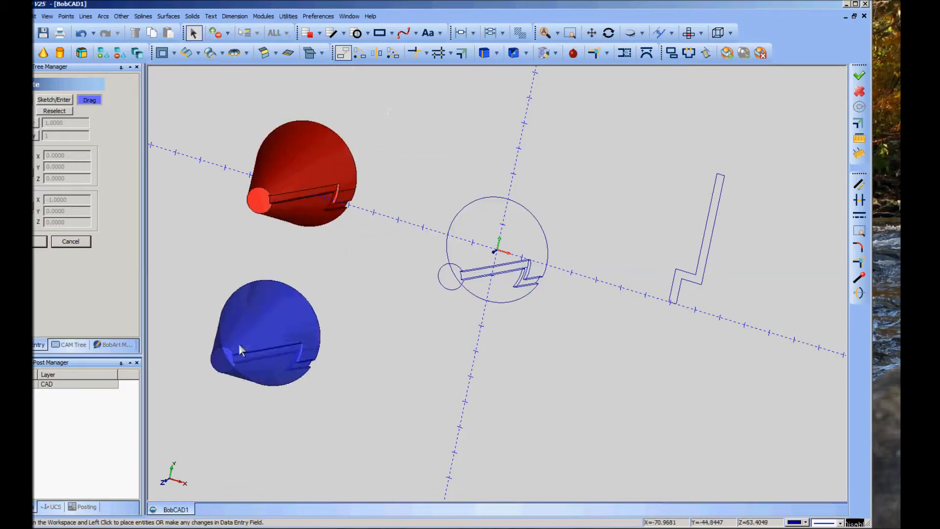
{"action": "left_click", "coordinate": [73, 242]}
Examine the extracted wireframe edges of the cone and its stepped groove up close and from several angles beside the moved solid
{"action": "middle_click_drag", "start_coordinate": [318, 328], "coordinate": [327, 270]}
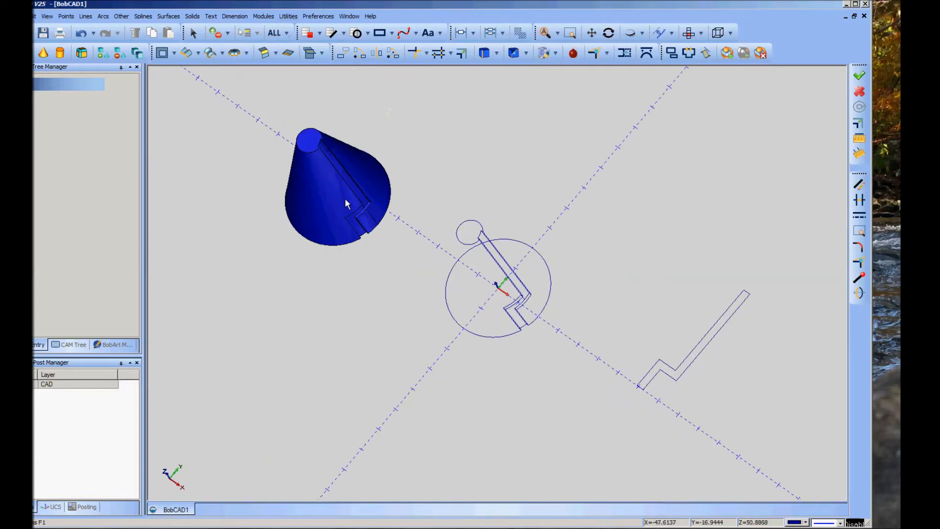
{"action": "middle_click_drag", "start_coordinate": [462, 401], "coordinate": [388, 396]}
{"action": "scroll", "coordinate": [415, 371], "scroll_direction": "up", "scroll_amount": 7}
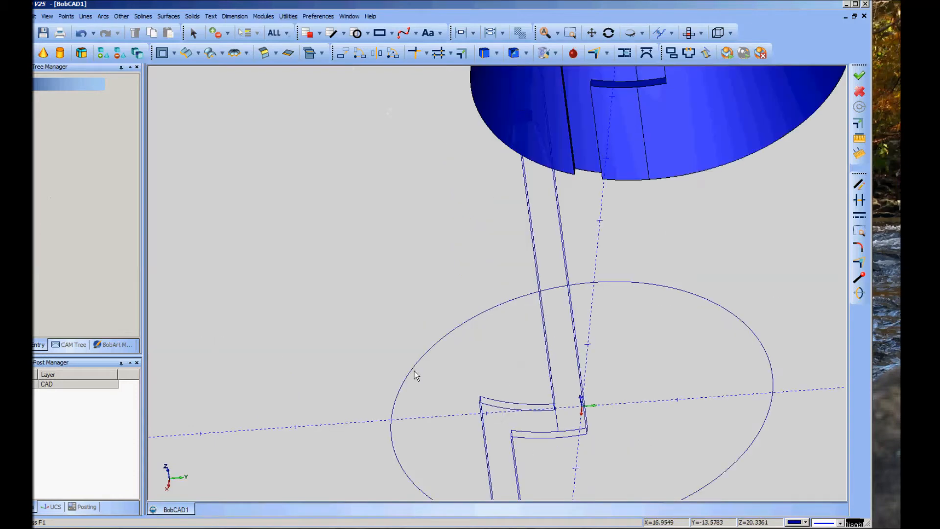
{"action": "scroll", "coordinate": [413, 305], "scroll_direction": "down", "scroll_amount": 2}
{"action": "mouse_move", "coordinate": [664, 372]}
{"action": "middle_mouse_down"}
{"action": "mouse_move", "coordinate": [707, 430]}
{"action": "mouse_move", "coordinate": [668, 370]}
{"action": "middle_mouse_up"}
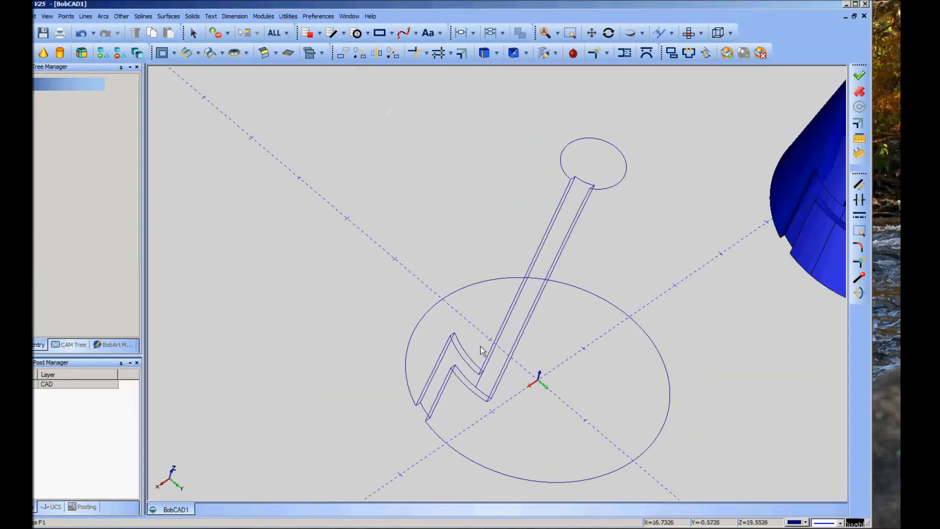
{"action": "middle_click_drag", "start_coordinate": [422, 152], "coordinate": [382, 167]}
{"action": "scroll", "coordinate": [338, 172], "scroll_direction": "down", "scroll_amount": 5}
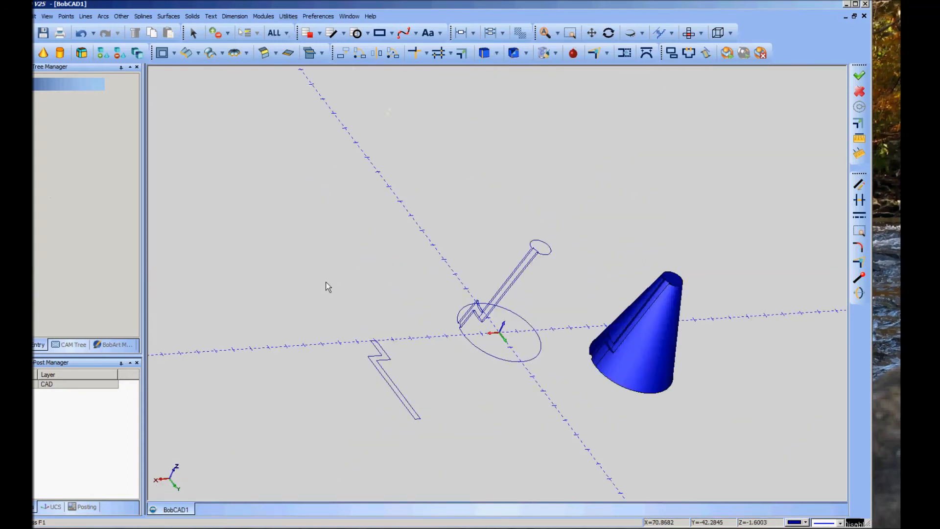
{"action": "middle_click_drag", "start_coordinate": [333, 271], "coordinate": [422, 389]}
{"action": "scroll", "coordinate": [409, 352], "scroll_direction": "down", "scroll_amount": 2}
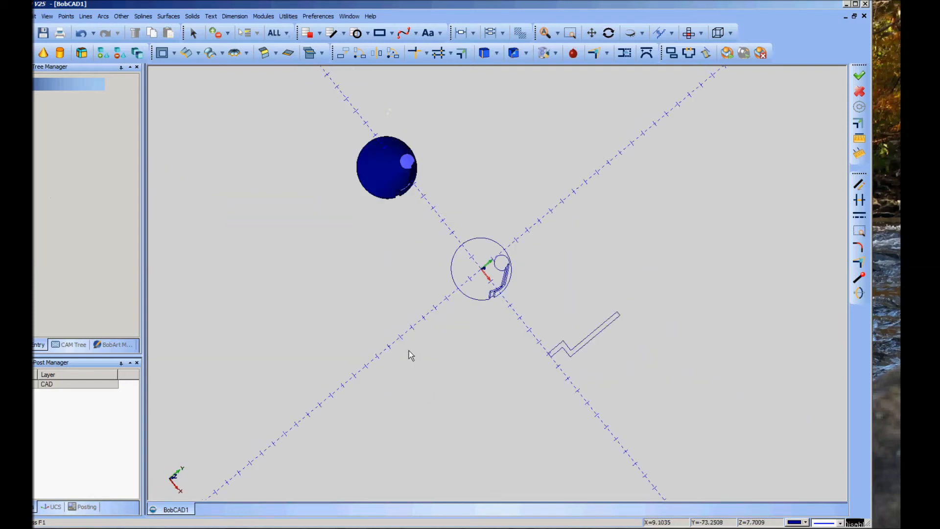